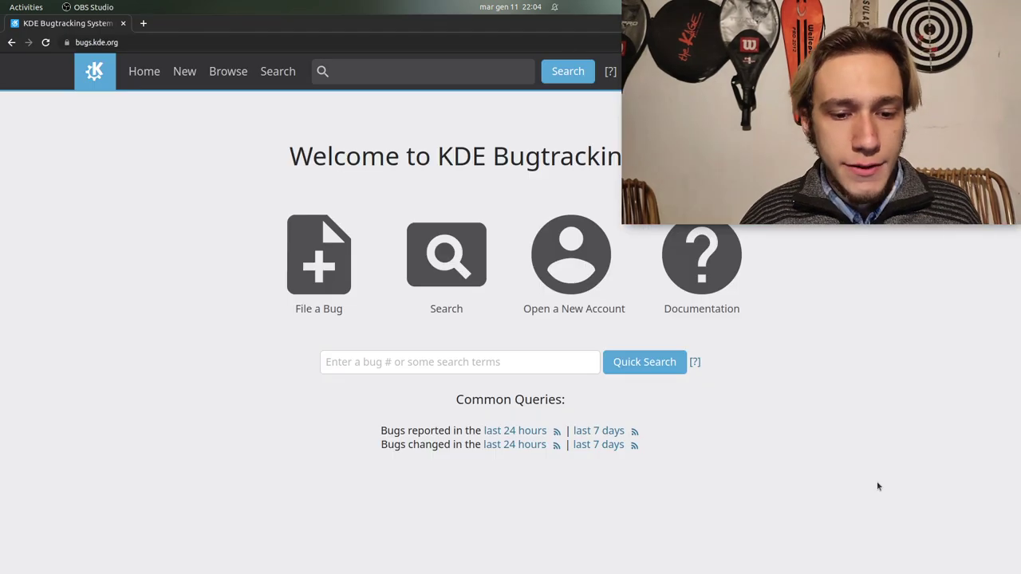
Open the new-account form and enter the account's email address
left_click(573, 311)
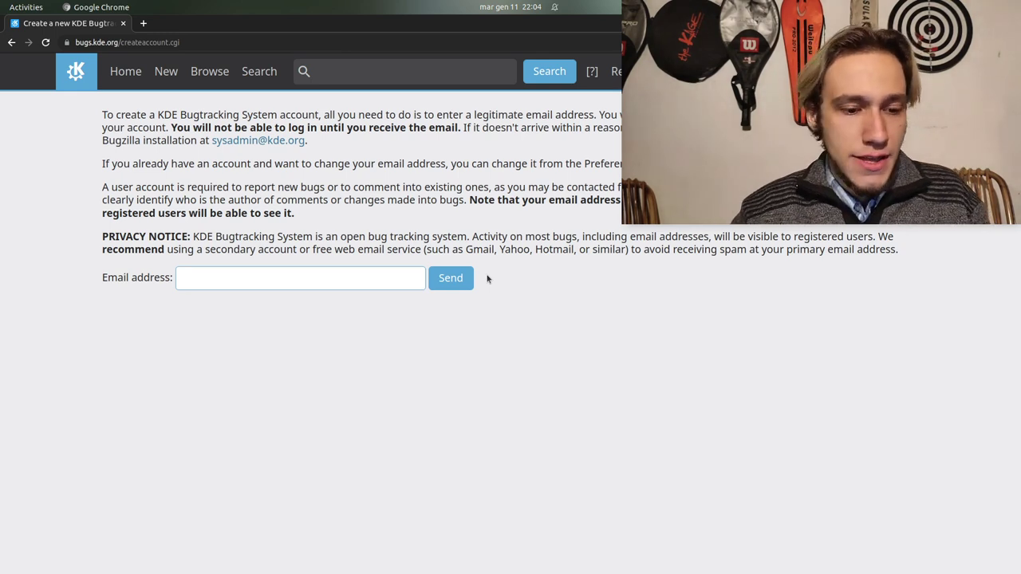
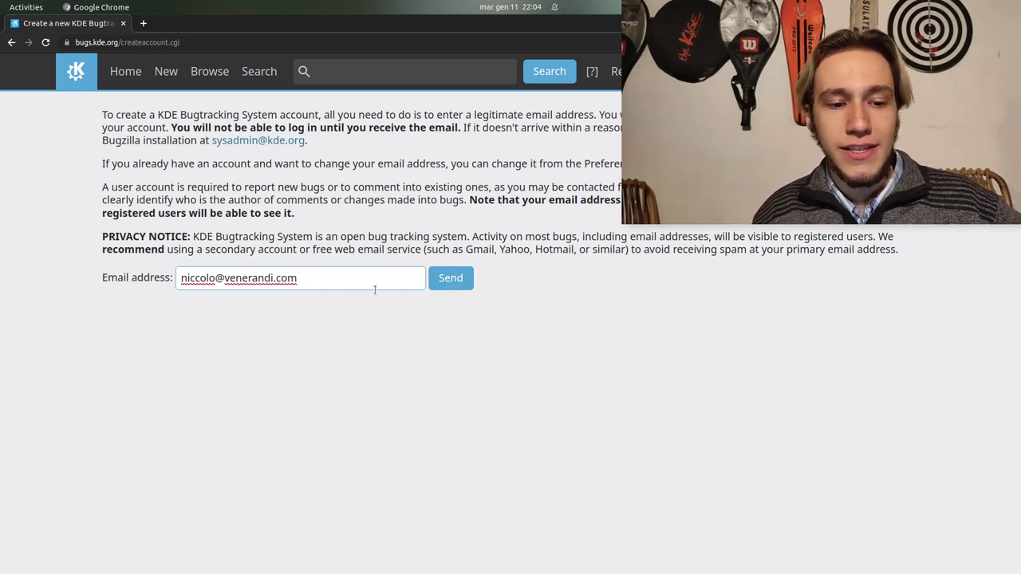
Submit the account request and open the 'KDE Bugtracking System: confirm account creation' email in Gmail
left_click(450, 288)
key("ctrl+t")
type("mai")
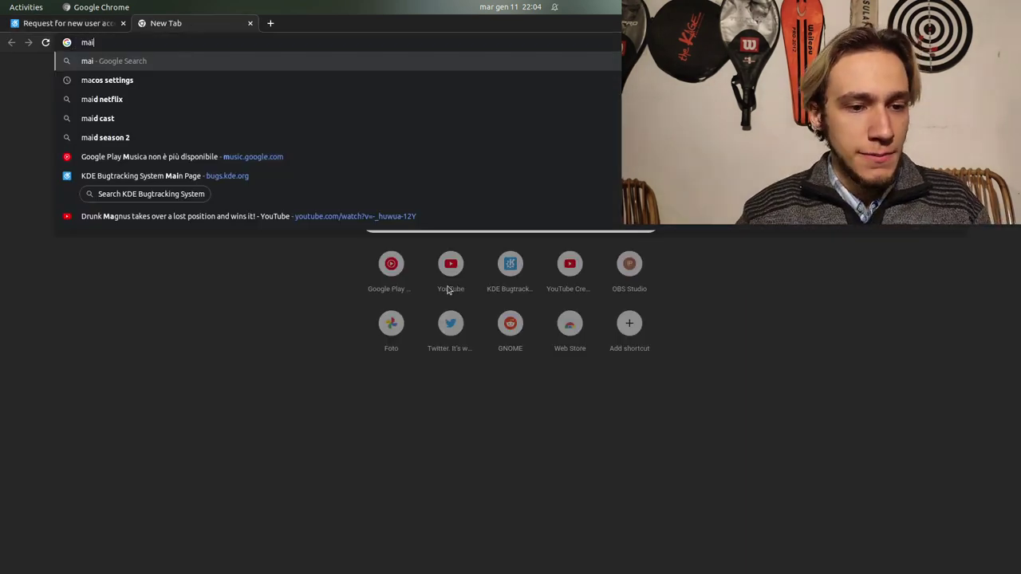
type("l.google.com")
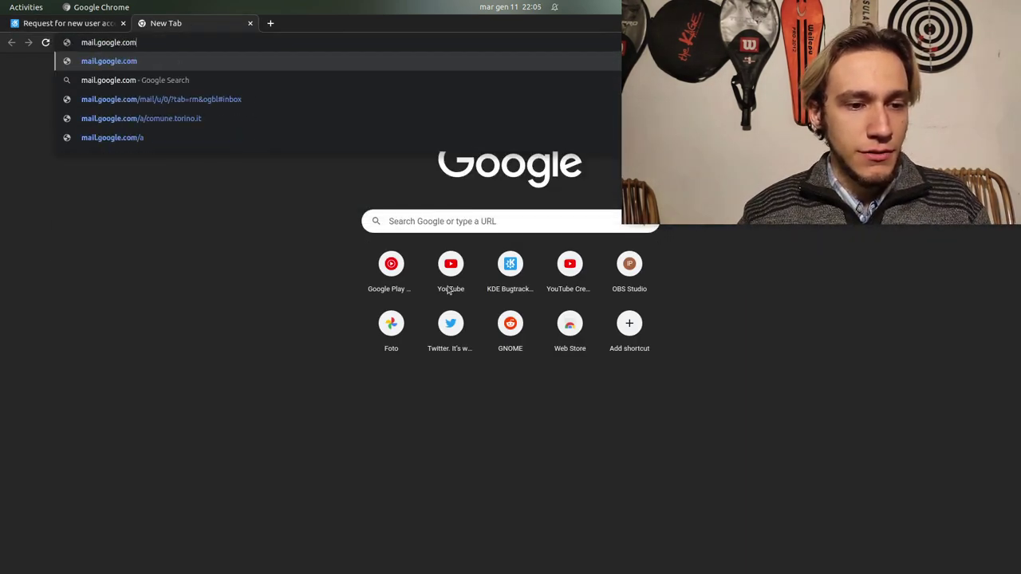
key("Return")
key("ctrl+Page_Up")
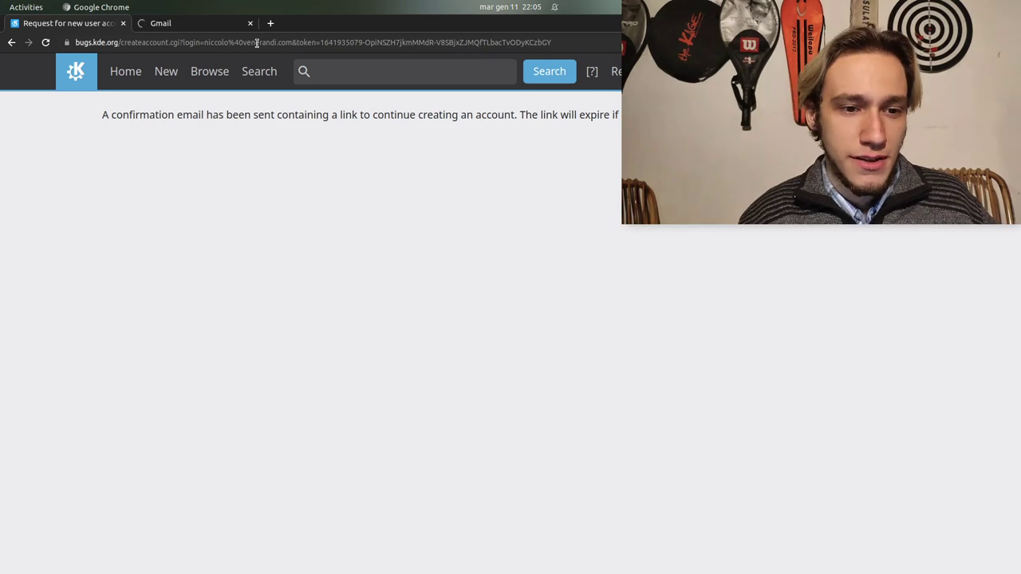
left_click(203, 23)
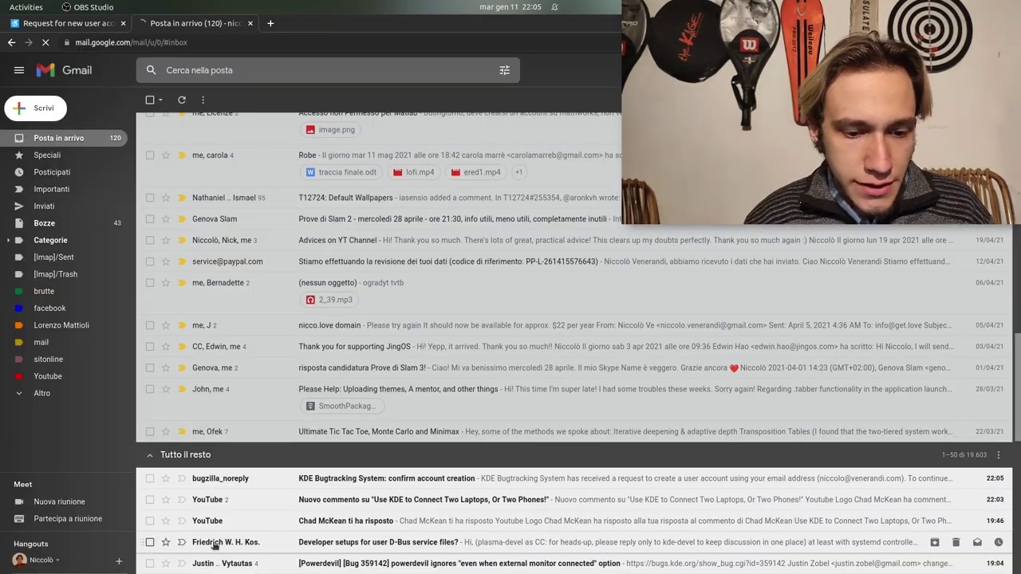
left_click(344, 478)
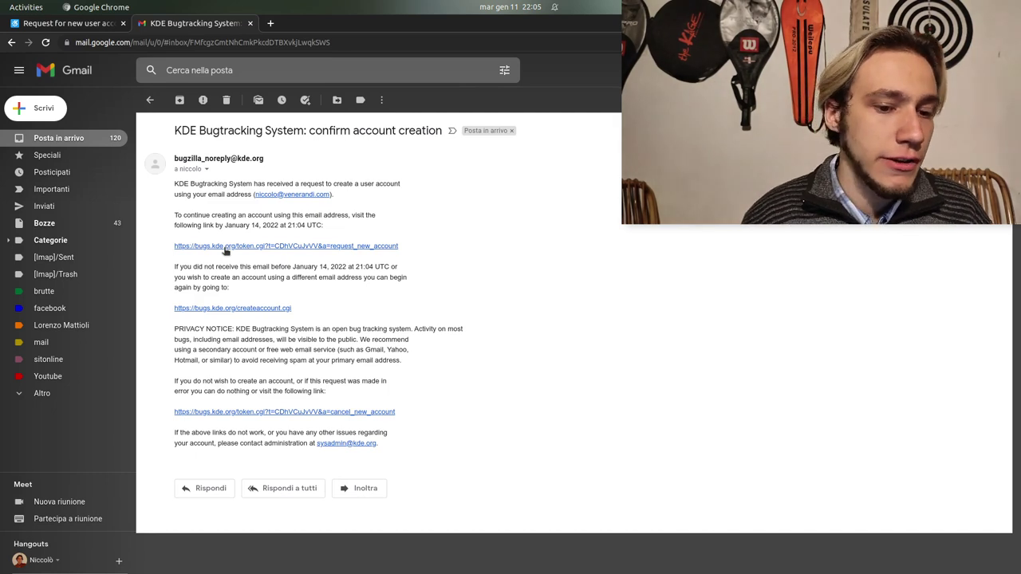
Follow the confirmation link, enter the real name and a matching password, and create the account
left_click(226, 248)
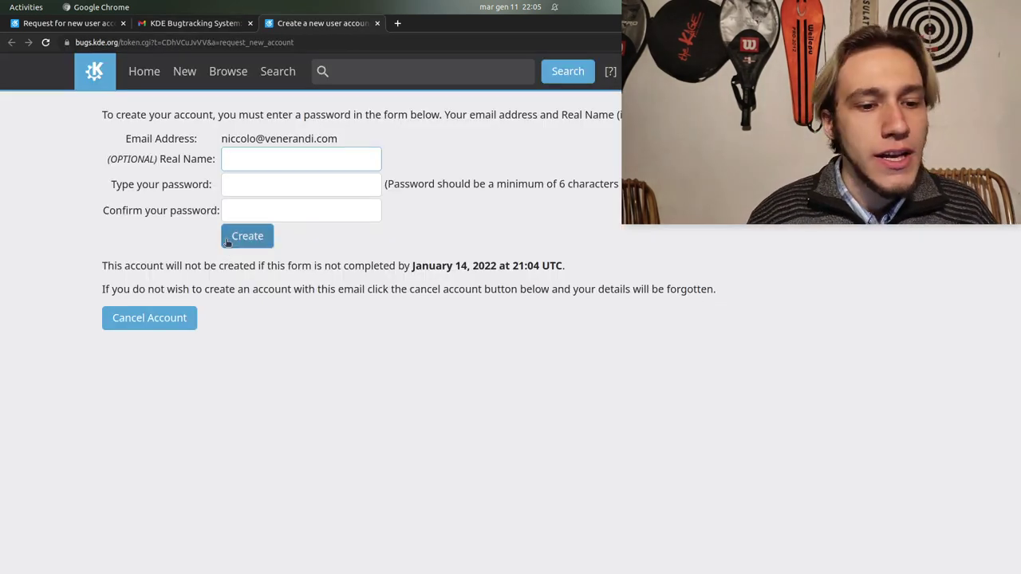
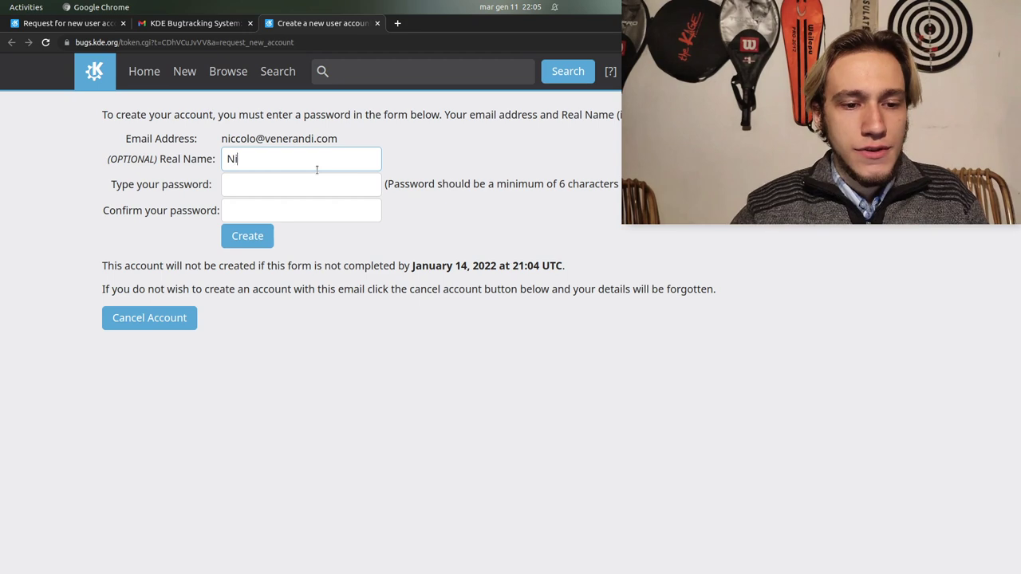
key("Tab")
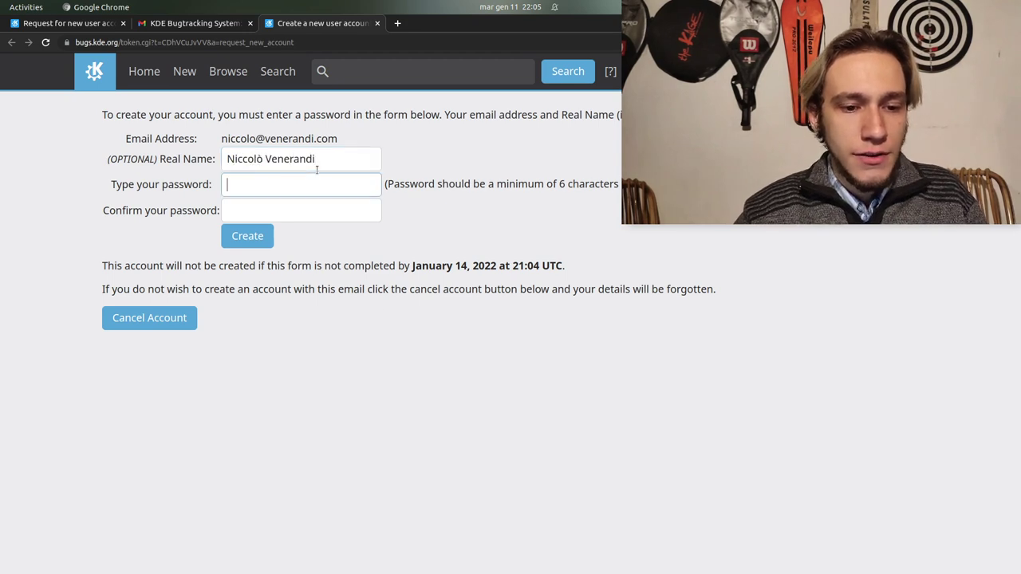
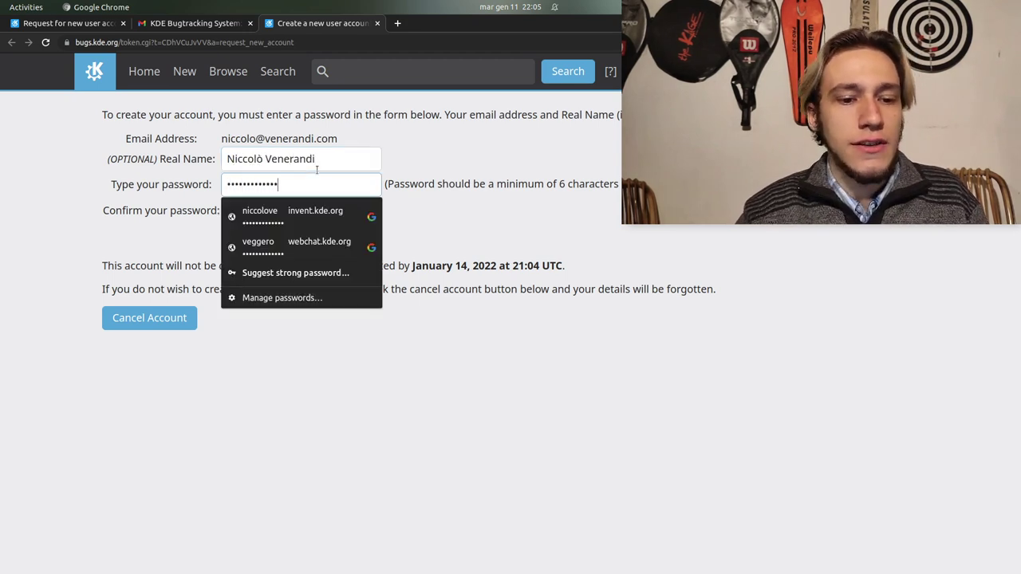
key("Tab")
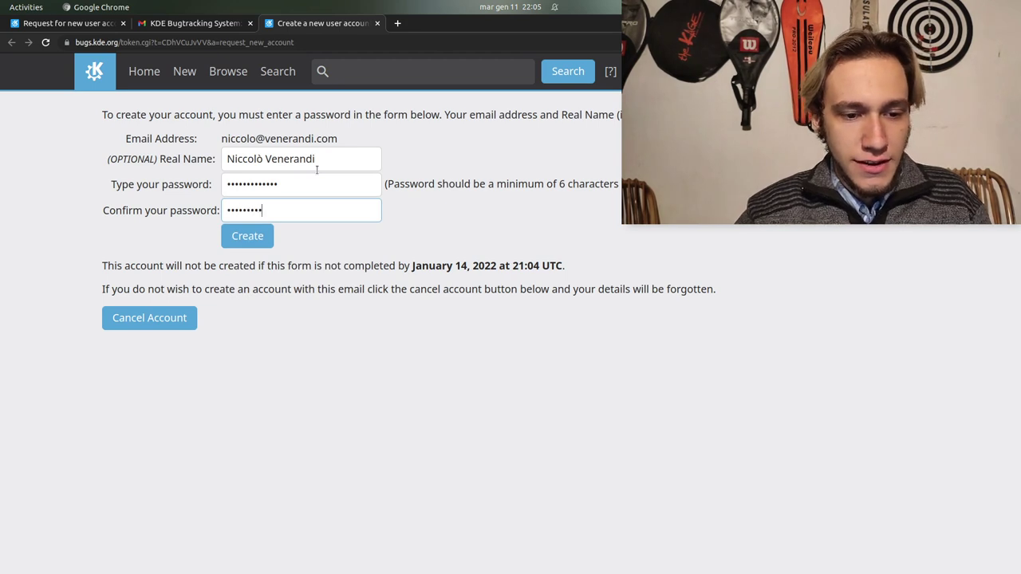
left_click(256, 241)
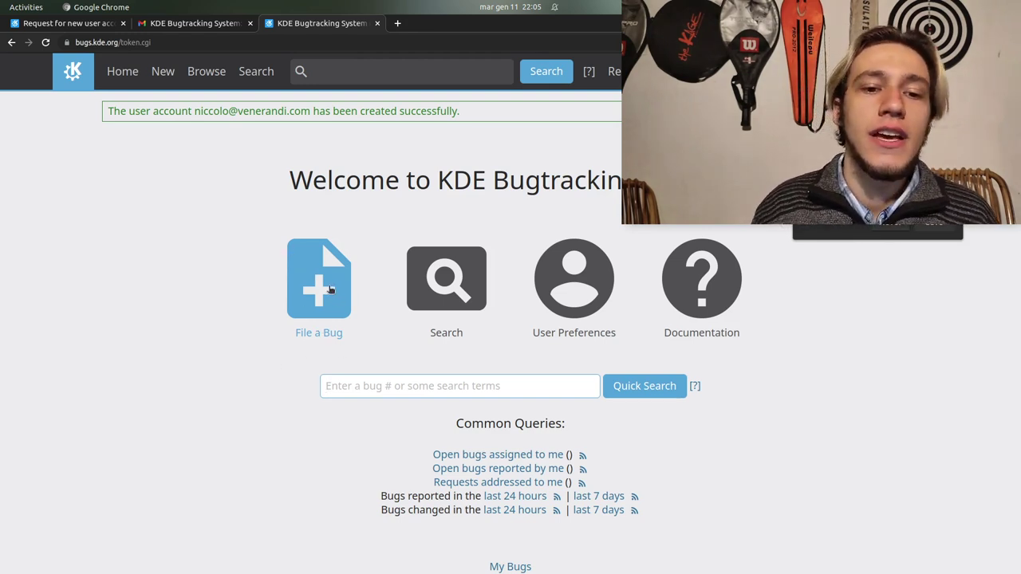
Open the Enter Bug page and scroll through the list of KDE products
left_click(328, 290)
scroll(329, 290, "down", 20)
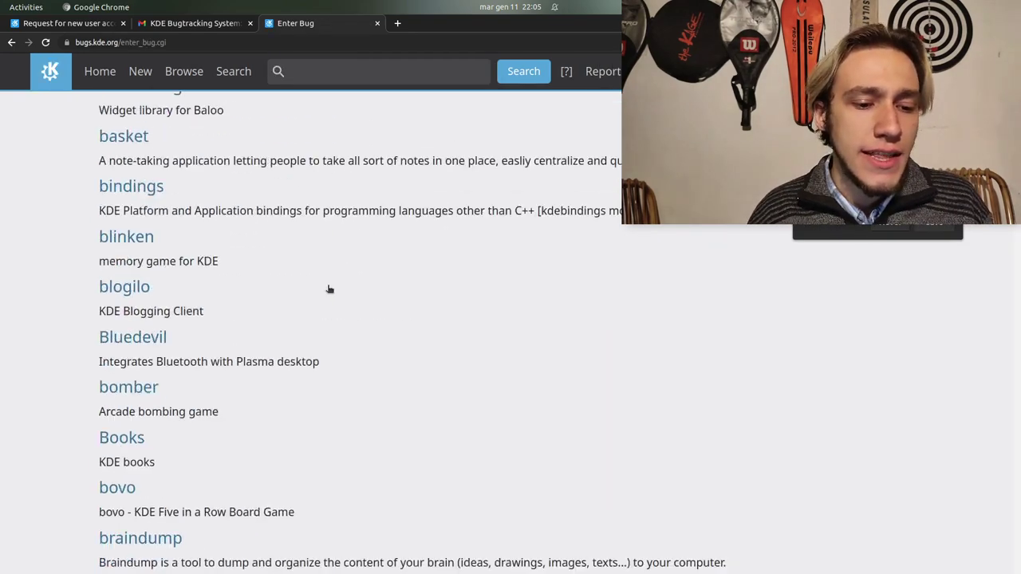
scroll(329, 289, "down", 12)
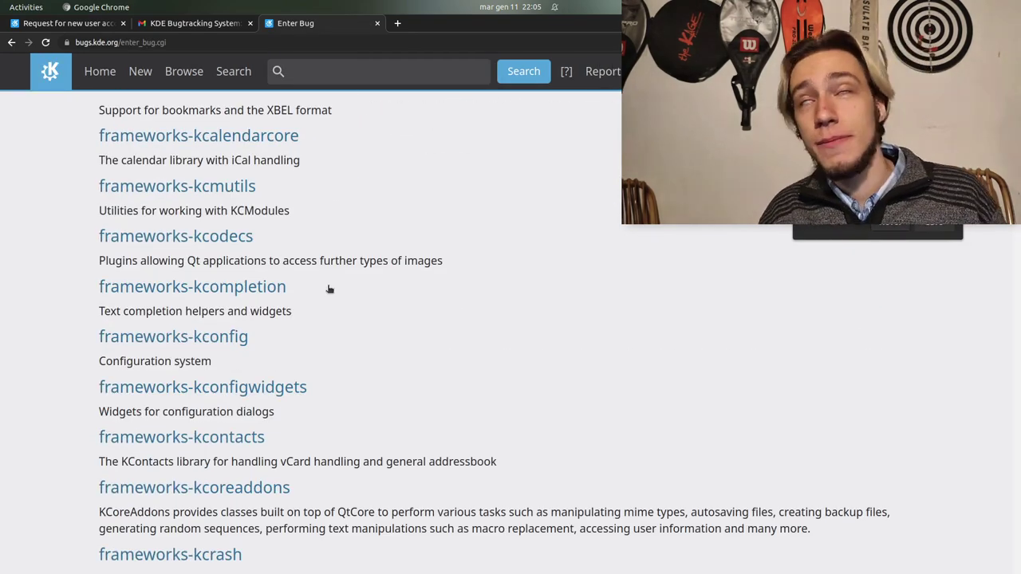
scroll(329, 290, "down", 10)
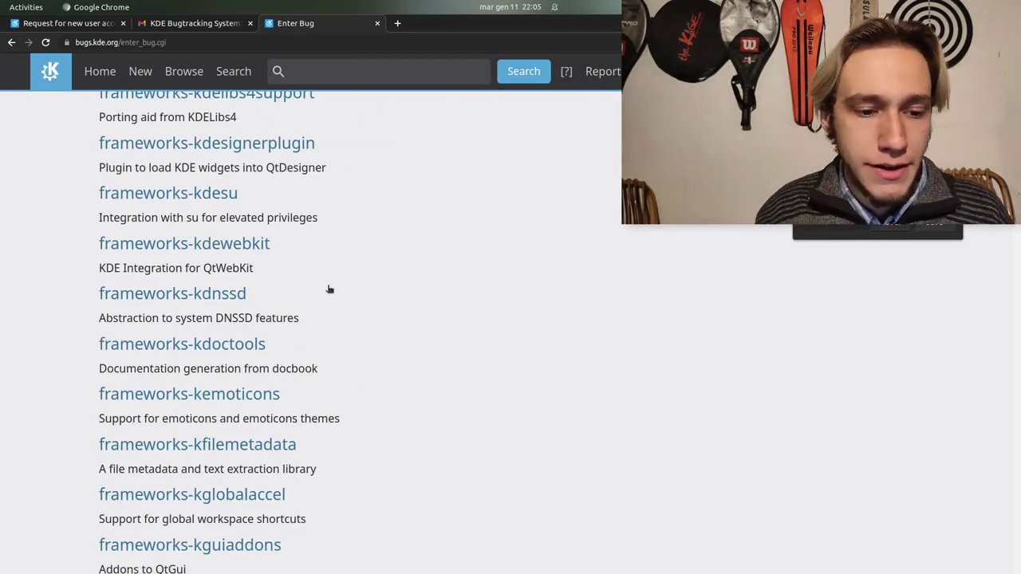
scroll(329, 290, "down", 20)
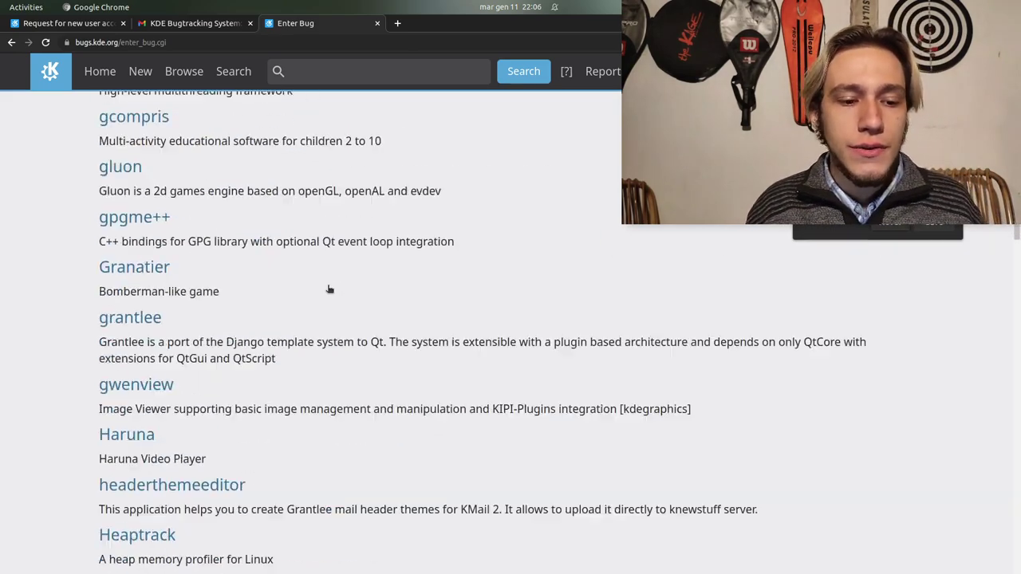
scroll(329, 289, "down", 20)
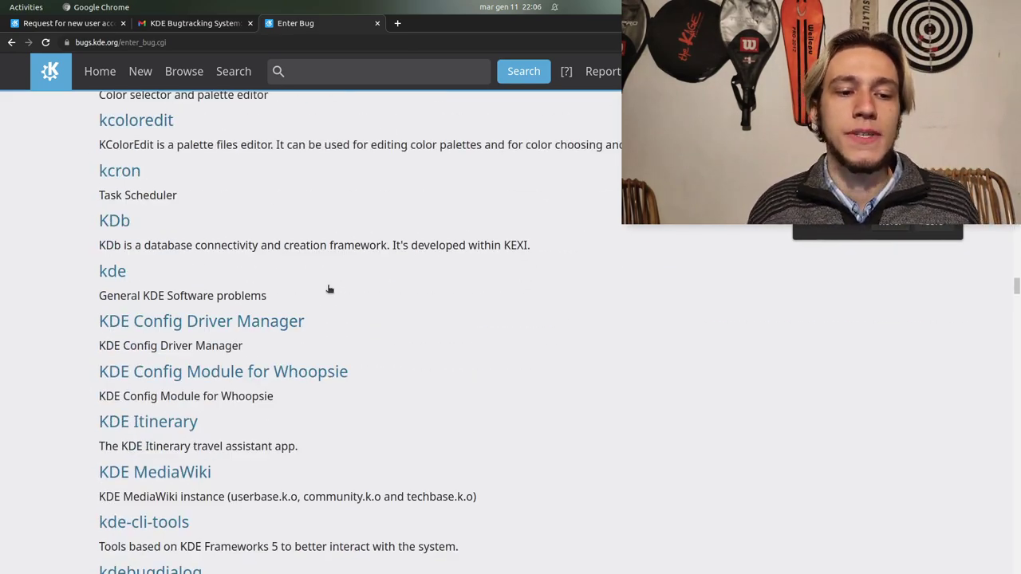
scroll(328, 290, "down", 20)
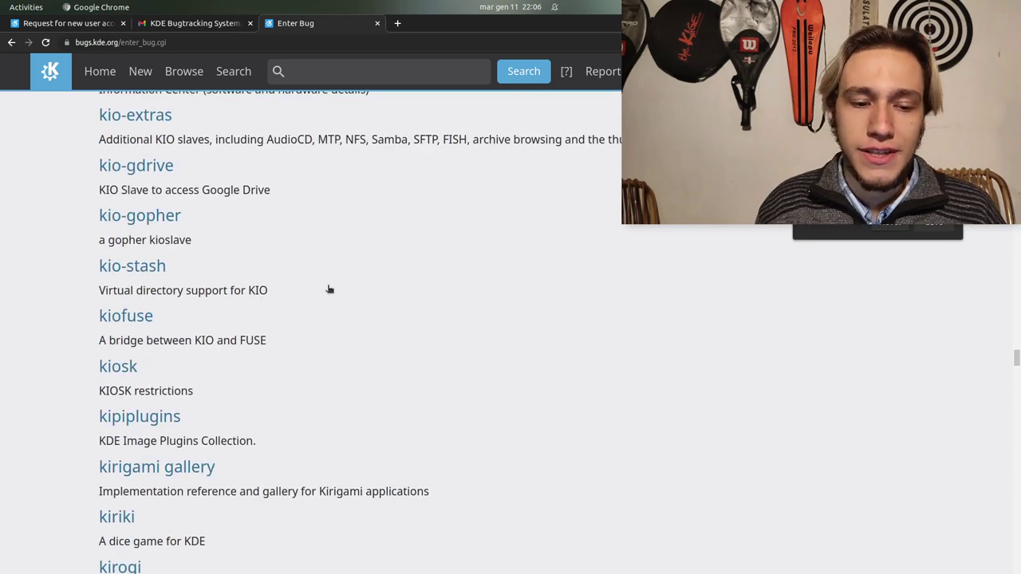
scroll(329, 289, "down", 20)
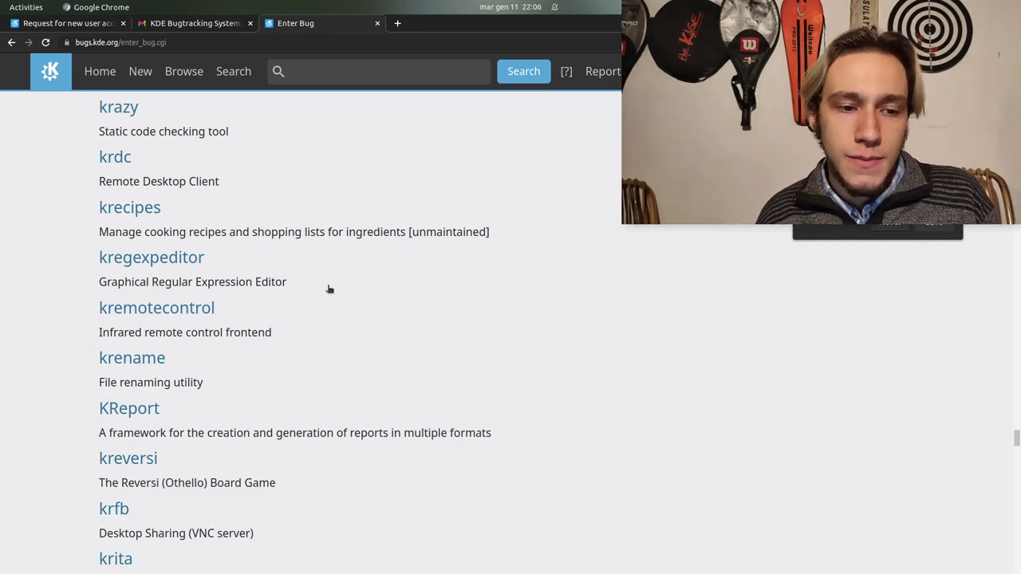
scroll(329, 290, "up", 7)
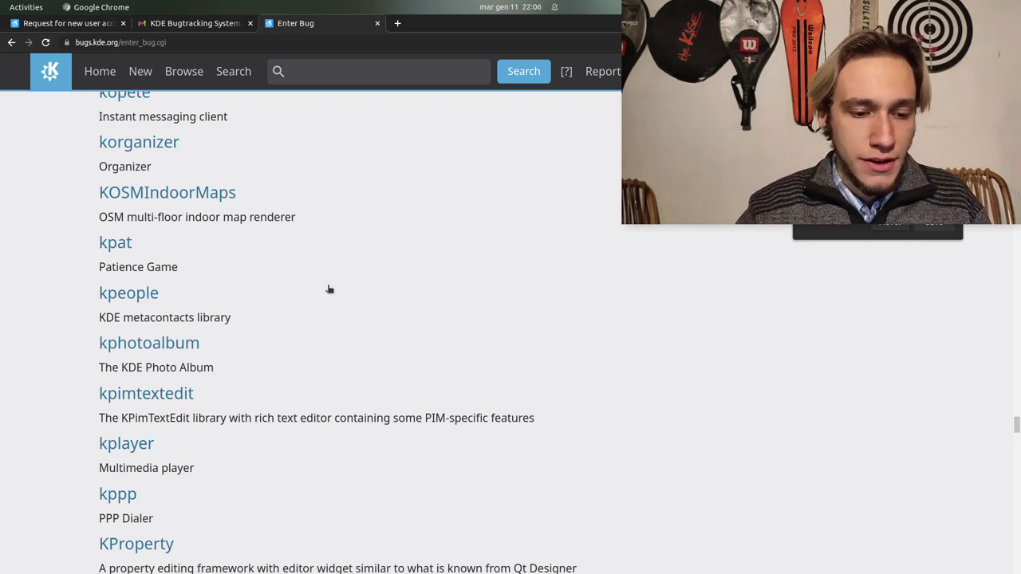
Search the product list for dolphin, then kate, then plasmashell
type("dolphin")
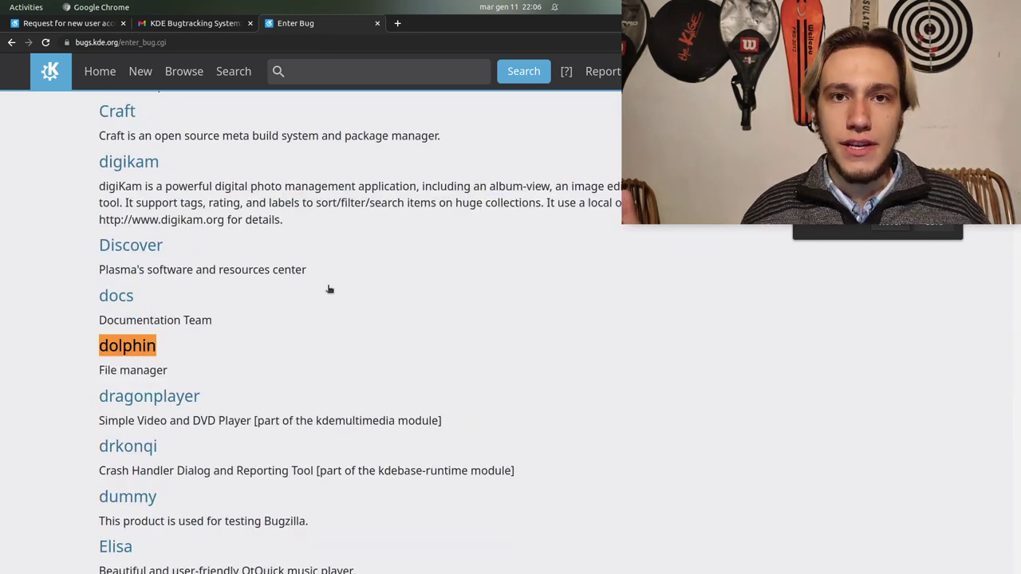
key("ctrl+a")
type("kate")
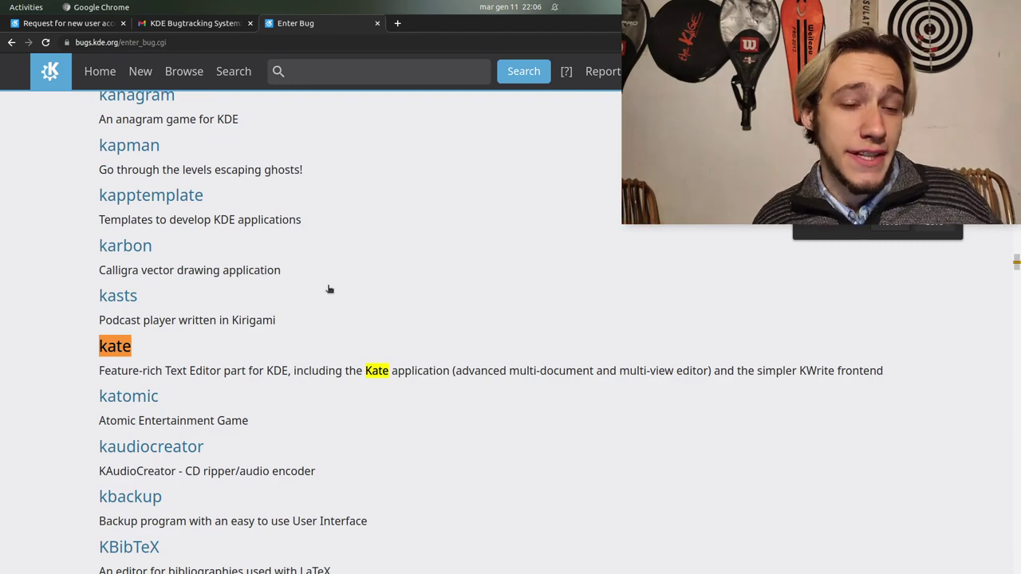
key("ctrl+a")
type("plasmashell")
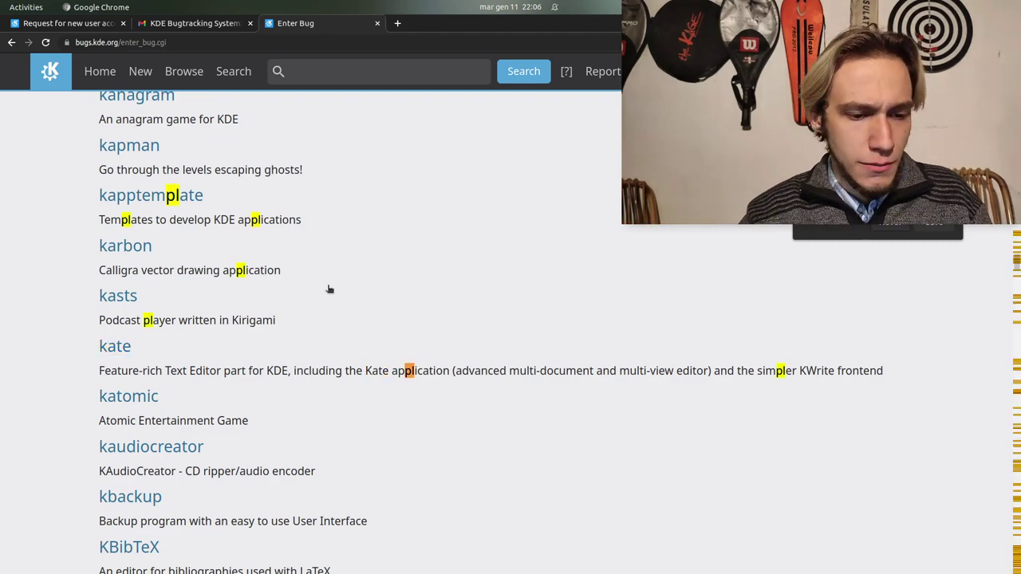
key("Return")
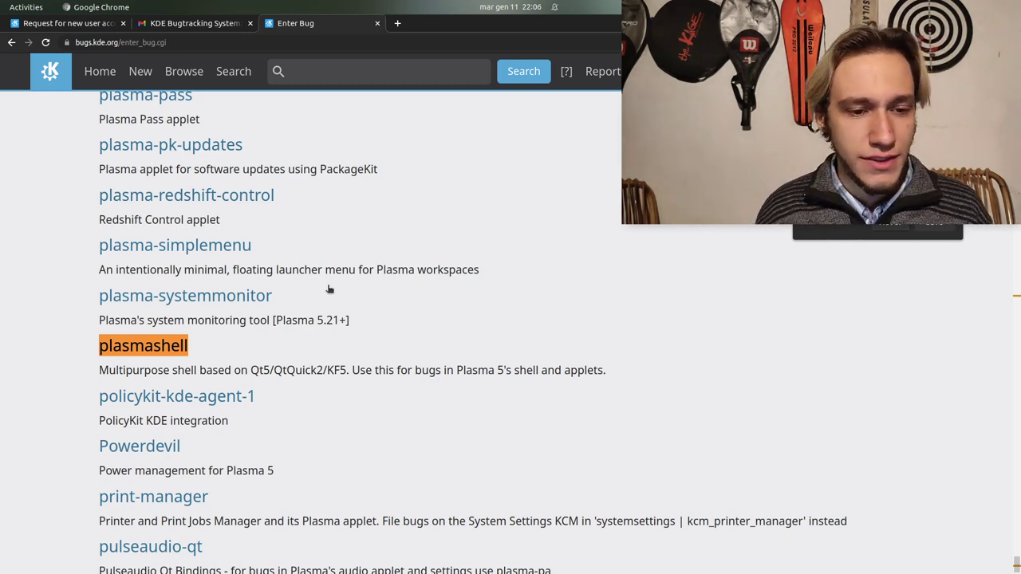
Search the product list for desktop, breeze, plasma and 'plasma fra' matches
key("BackSpace")
key("BackSpace")
key("BackSpace")
key("BackSpace")
key("BackSpace")
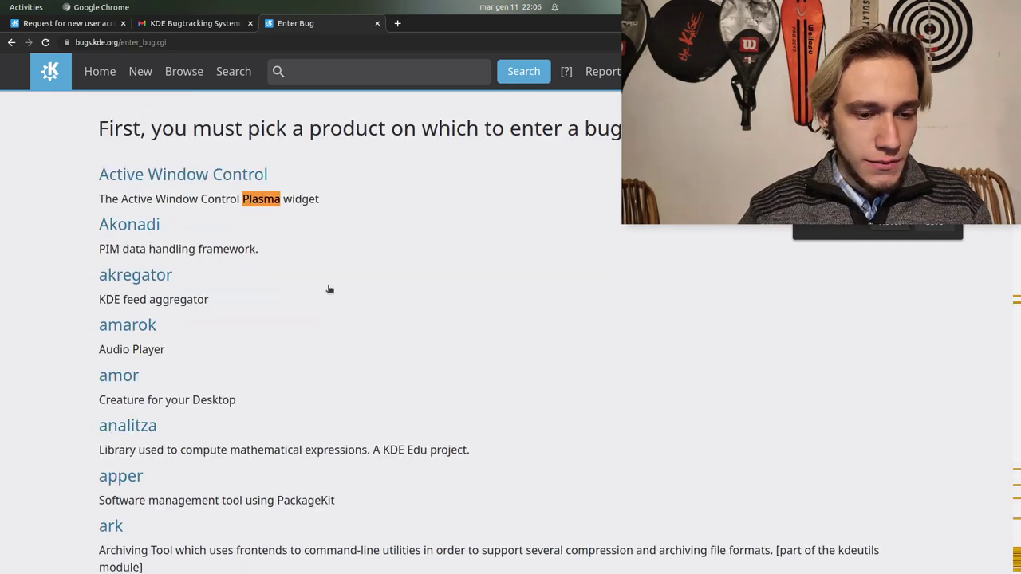
type("deskt")
key("Return")
key("Return")
key("Return")
key("Return")
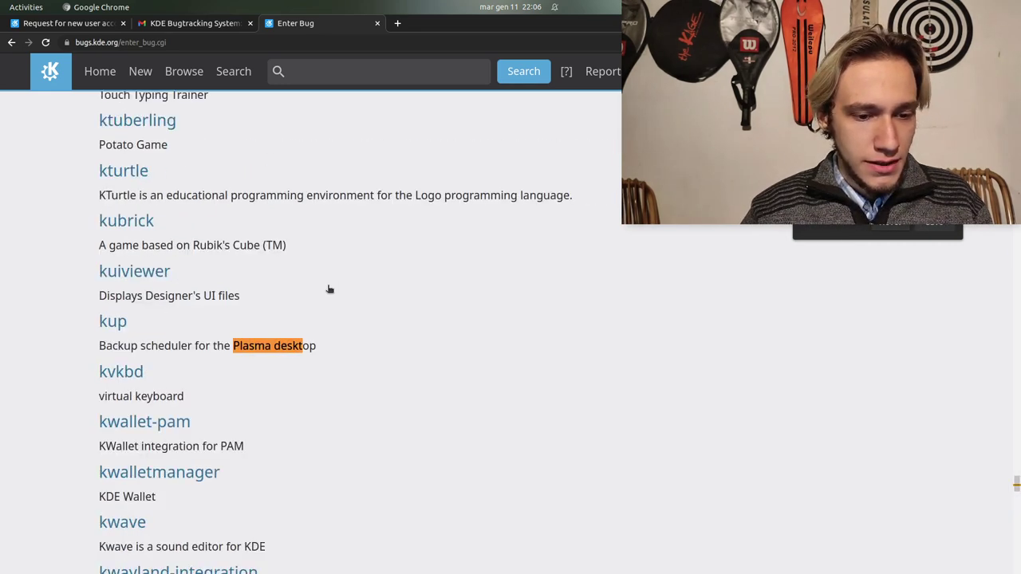
key("Return")
key("Return")
key("Return")
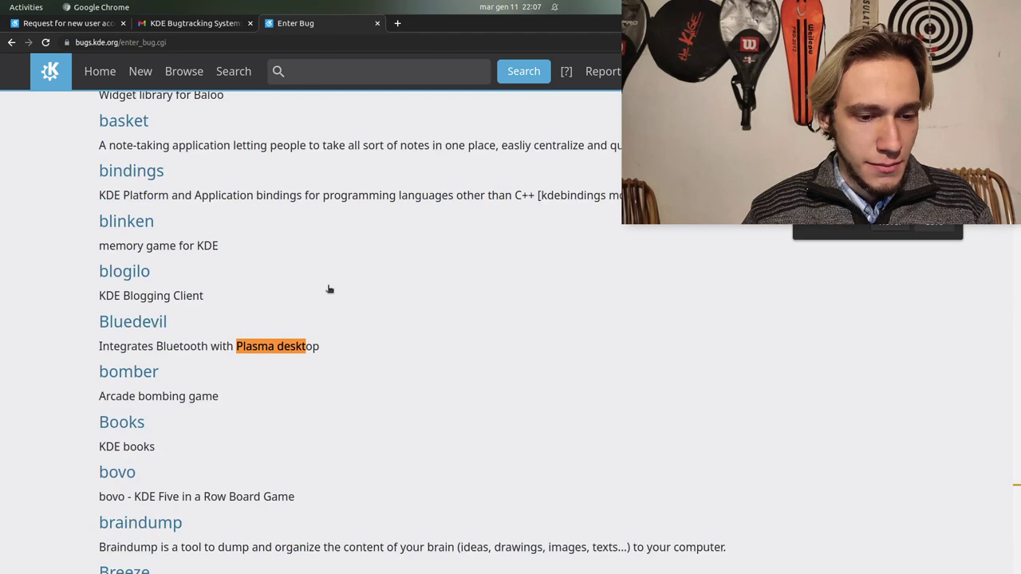
key("BackSpace")
key("BackSpace")
key("BackSpace")
key("BackSpace")
key("BackSpace")
key("BackSpace")
key("BackSpace")
key("BackSpace")
key("BackSpace")
key("BackSpace")
type("asmashell")
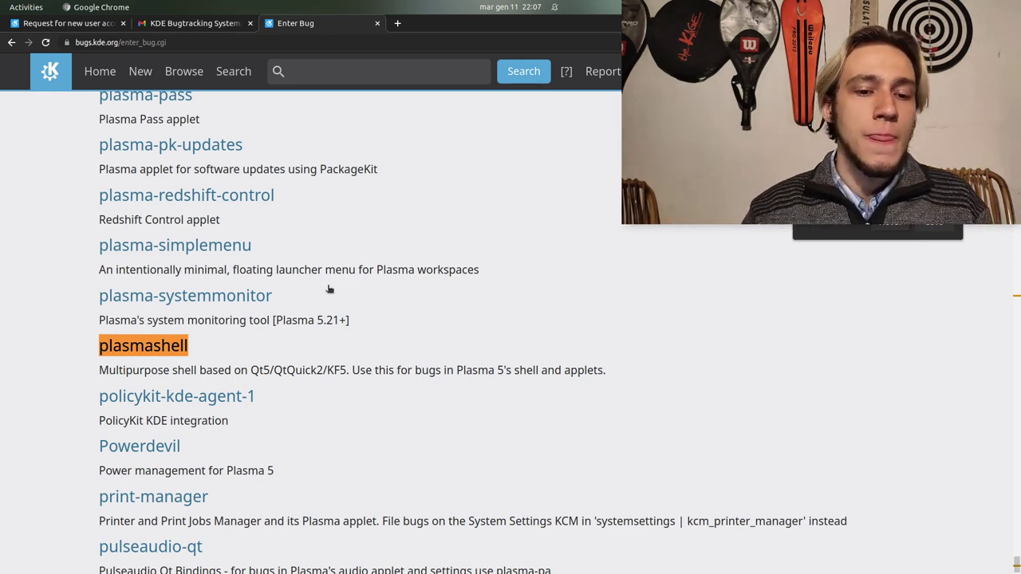
type("breeze")
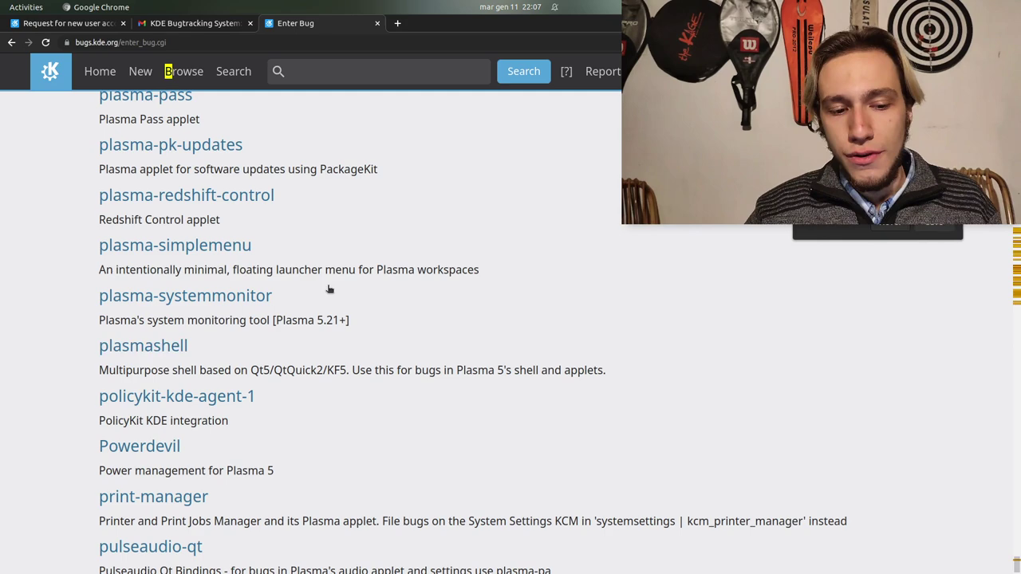
key("BackSpace")
key("BackSpace")
key("BackSpace")
key("BackSpace")
key("BackSpace")
key("BackSpace")
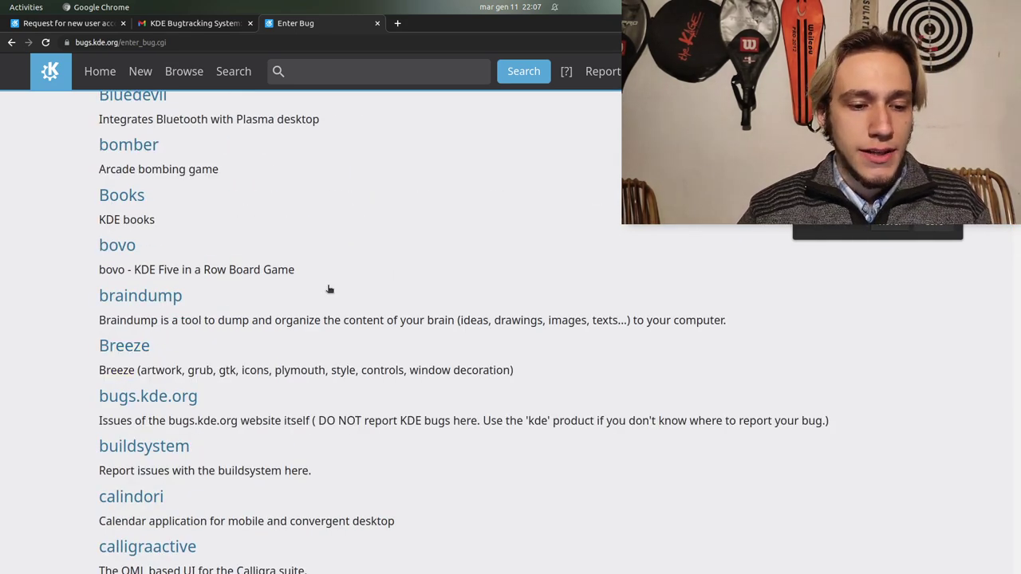
type("plasma")
key("BackSpace")
key("BackSpace")
key("BackSpace")
key("BackSpace")
key("BackSpace")
key("BackSpace")
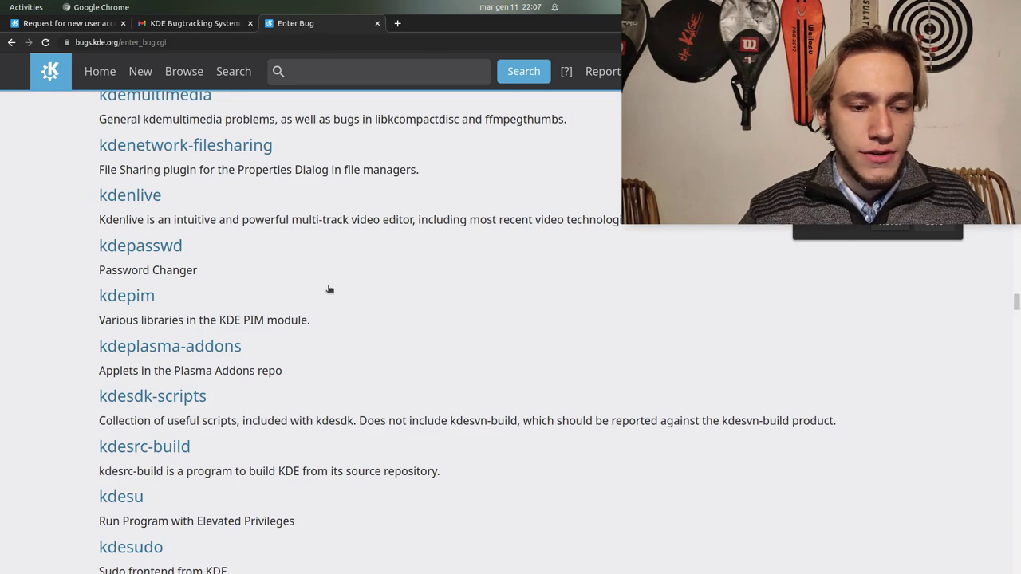
type("plasma fra")
key("Escape")
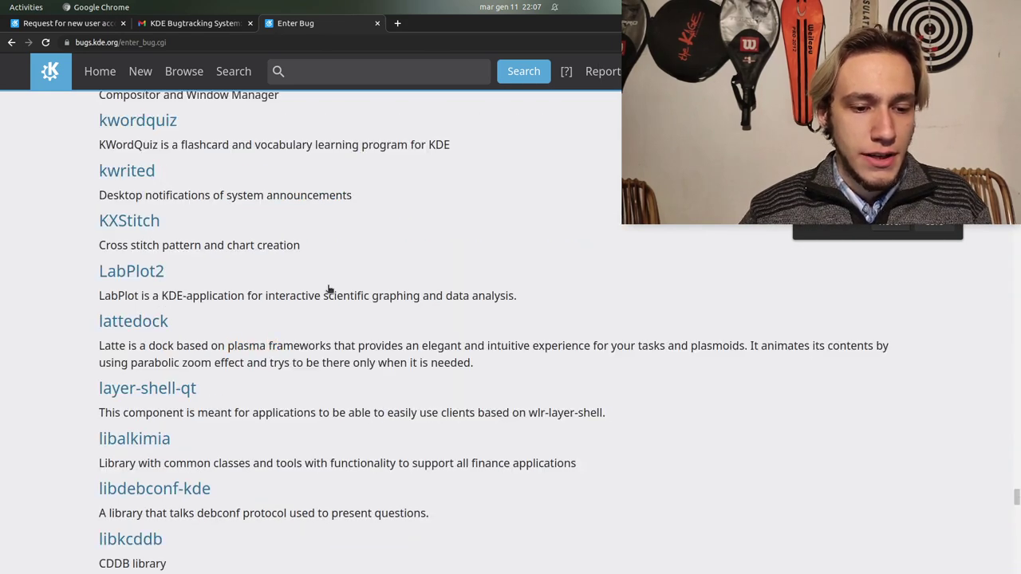
key("ctrl+f")
key("Return")
key("Return")
key("Return")
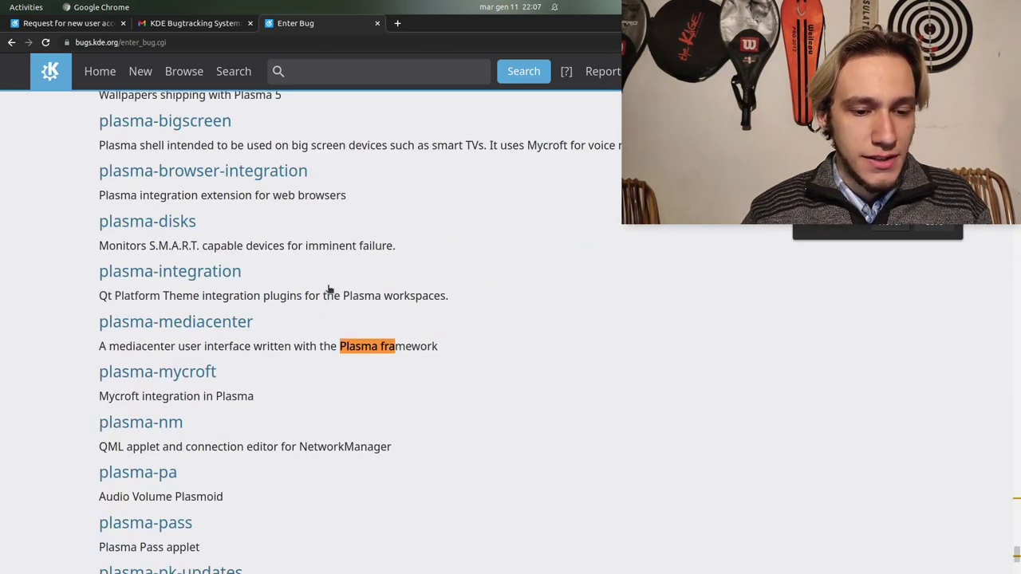
key("Return")
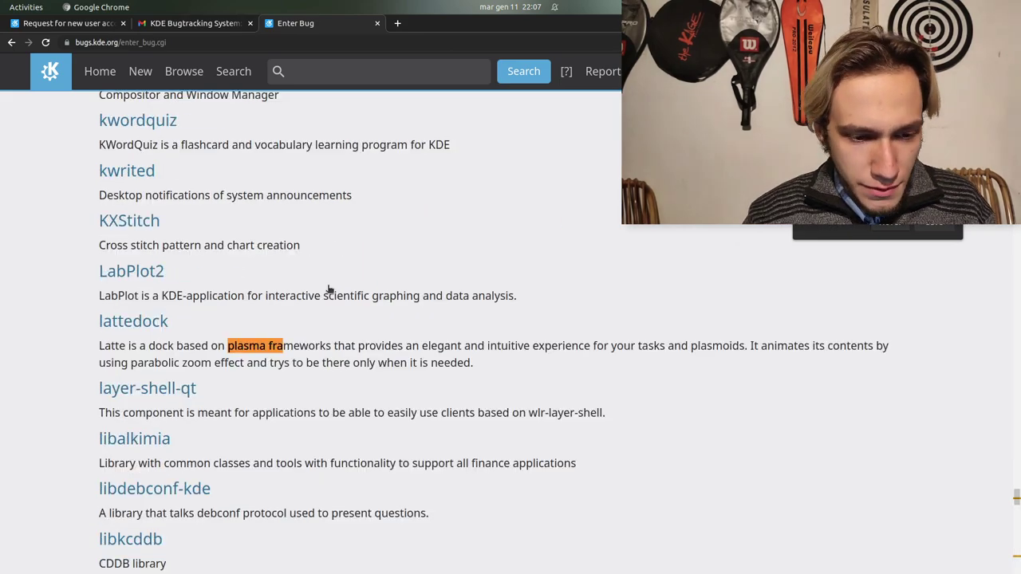
Find the plasmashell product heading and choose plasmashell as the product
scroll(328, 288, "up", 20)
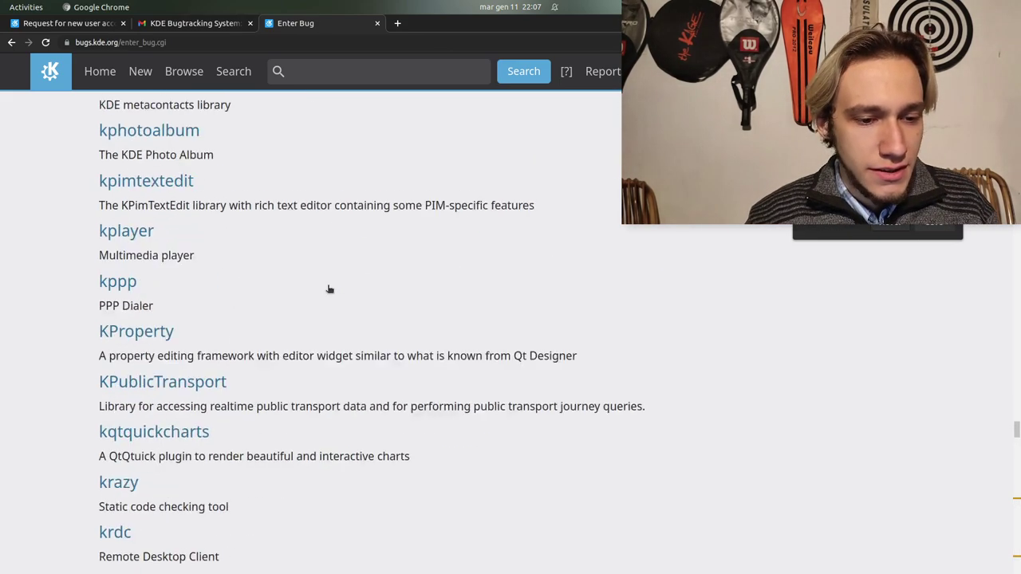
scroll(328, 289, "up", 15)
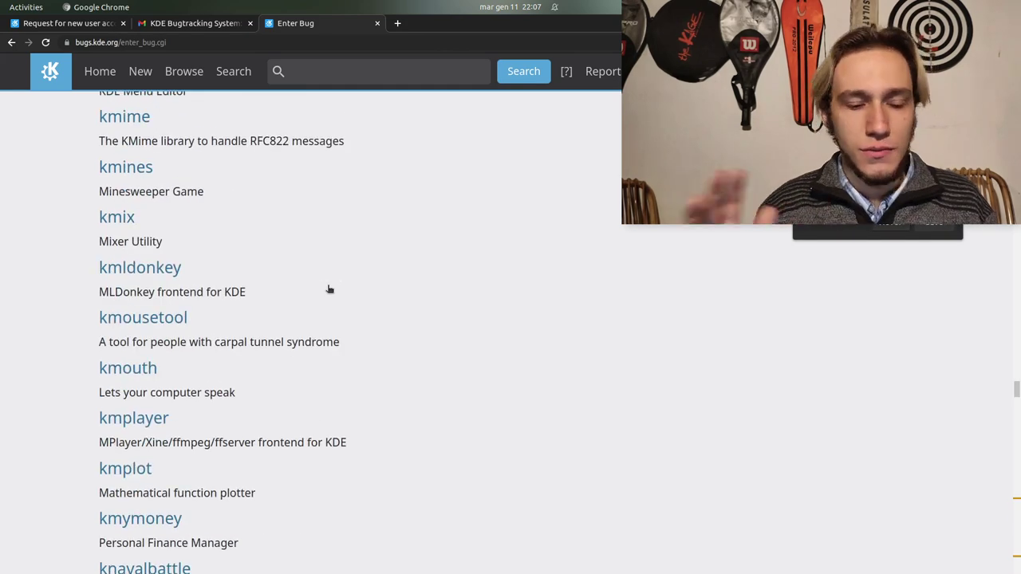
scroll(328, 289, "up", 20)
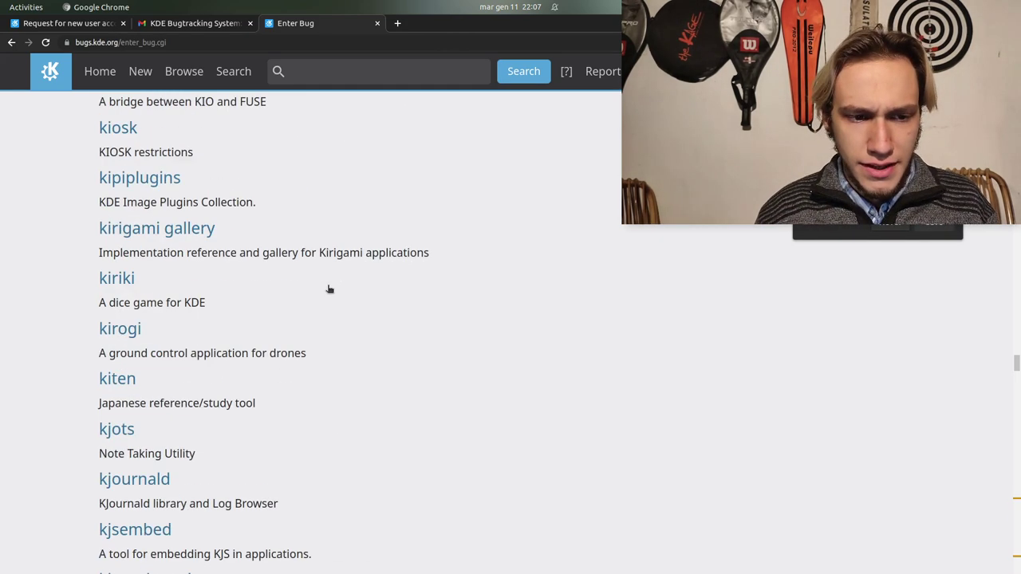
scroll(328, 289, "up", 10)
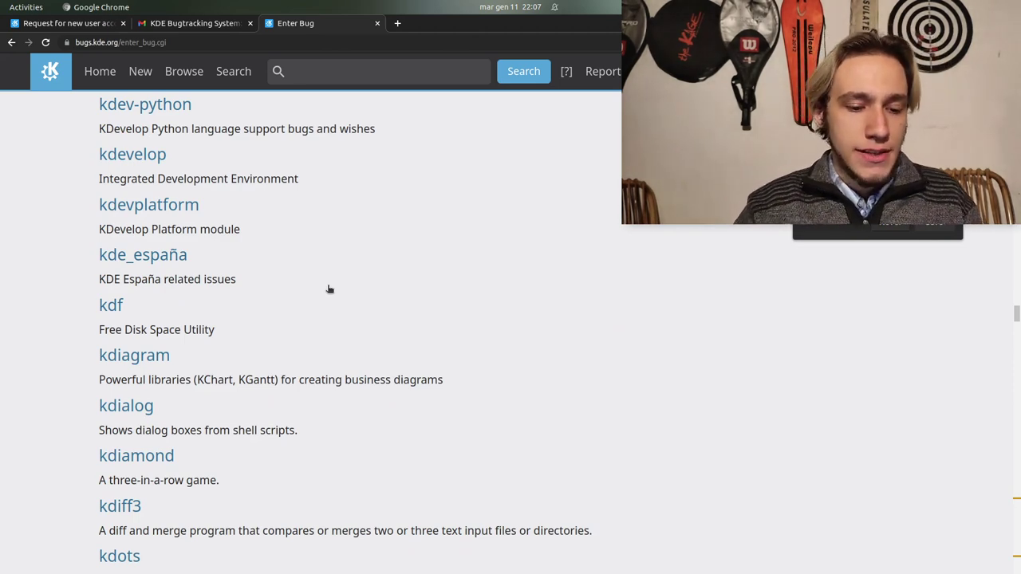
type("plas")
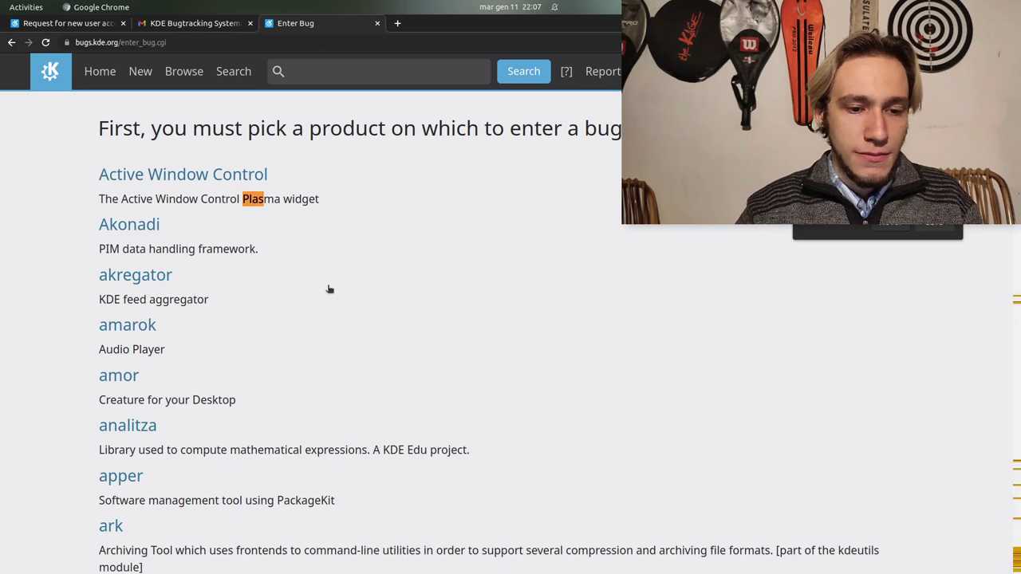
type("mashell")
key("Return")
left_click(152, 348)
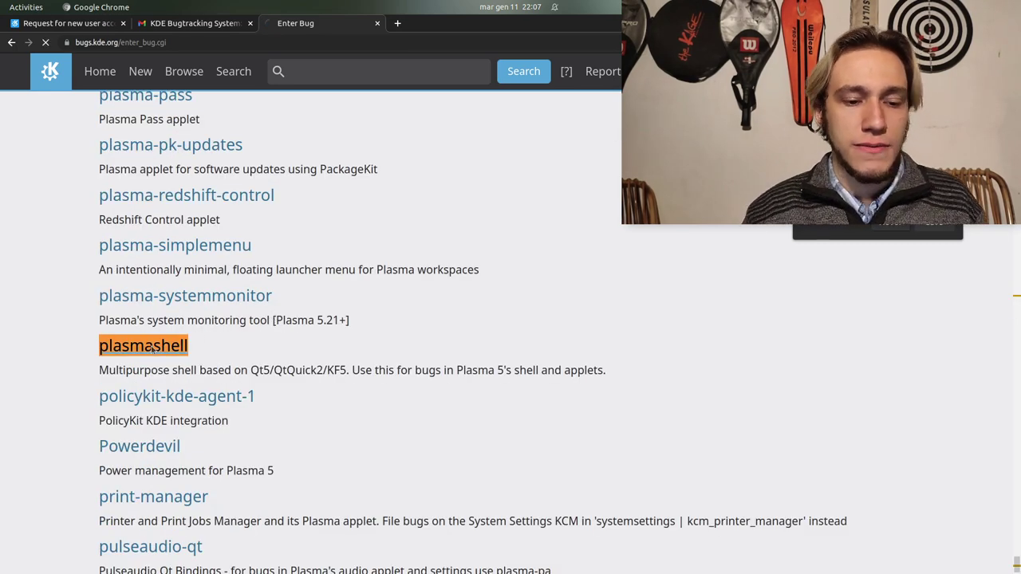
Compare the Activity Switcher, Analog Clock, Kickoff and Kicker component descriptions
scroll(188, 341, "down", 4)
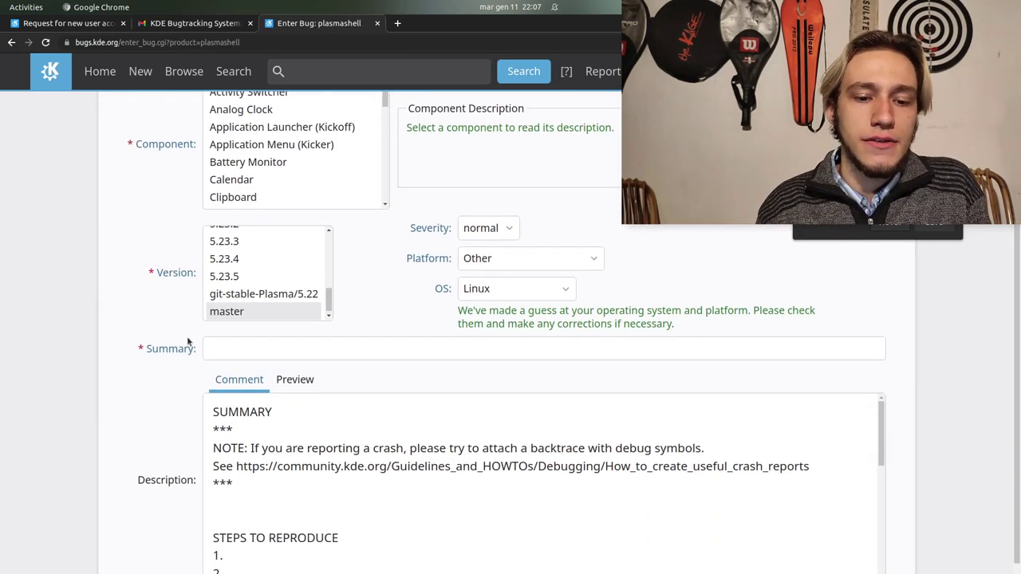
scroll(187, 342, "up", 4)
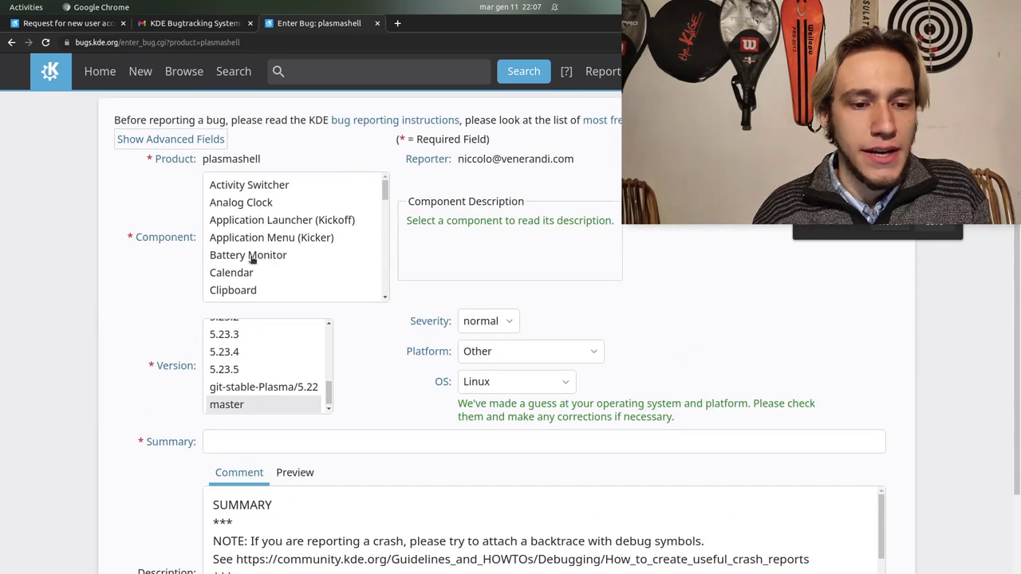
scroll(248, 259, "down", 3)
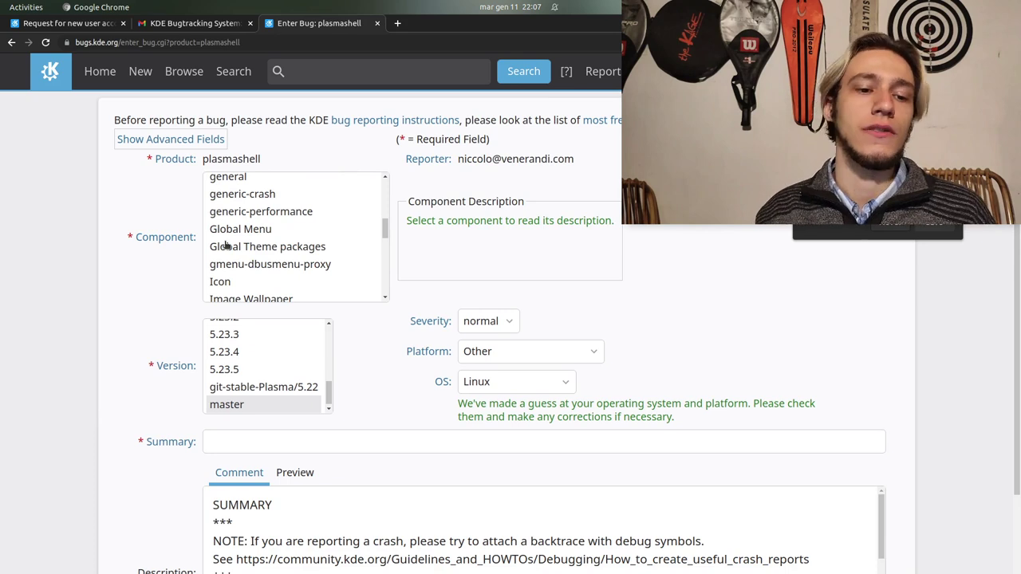
scroll(226, 246, "up", 3)
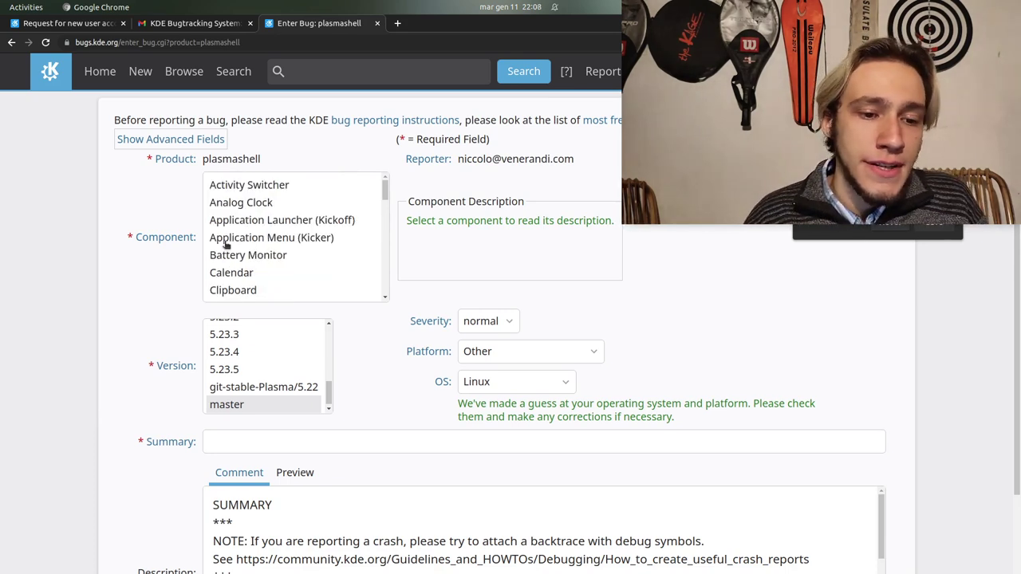
scroll(247, 243, "down", 2)
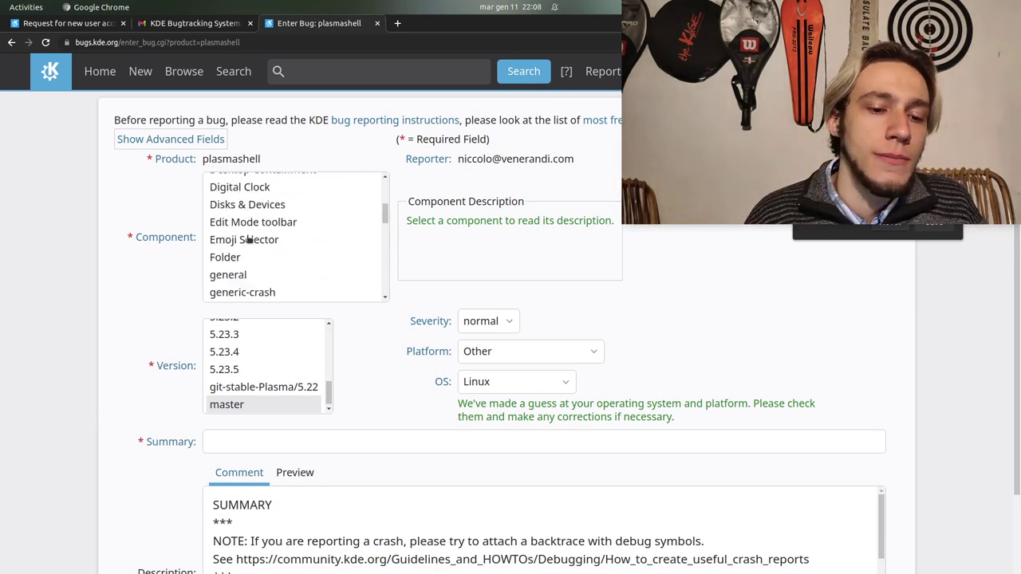
scroll(248, 239, "down", 4)
scroll(248, 239, "up", 7)
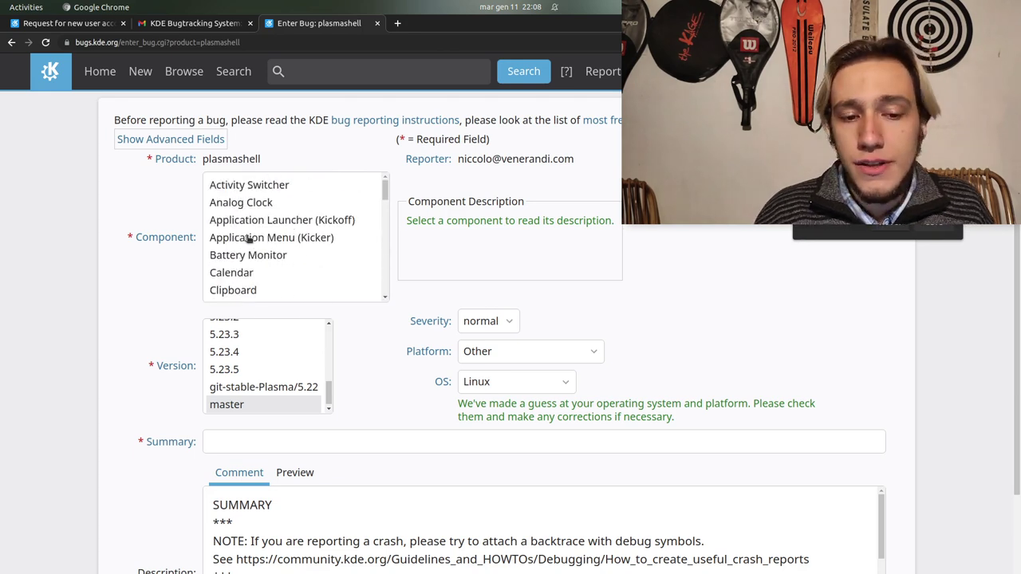
left_click(246, 187)
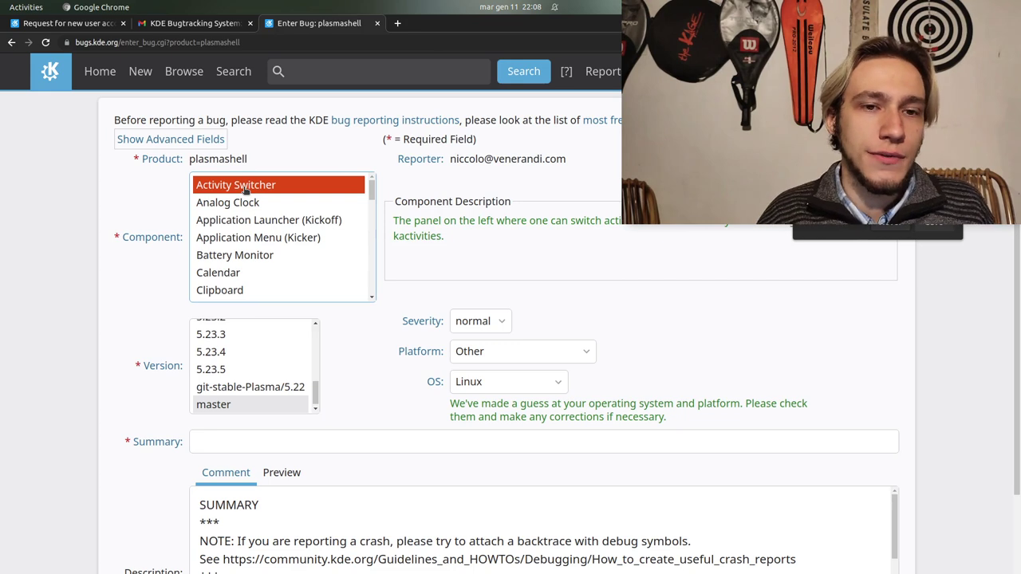
left_click(236, 205)
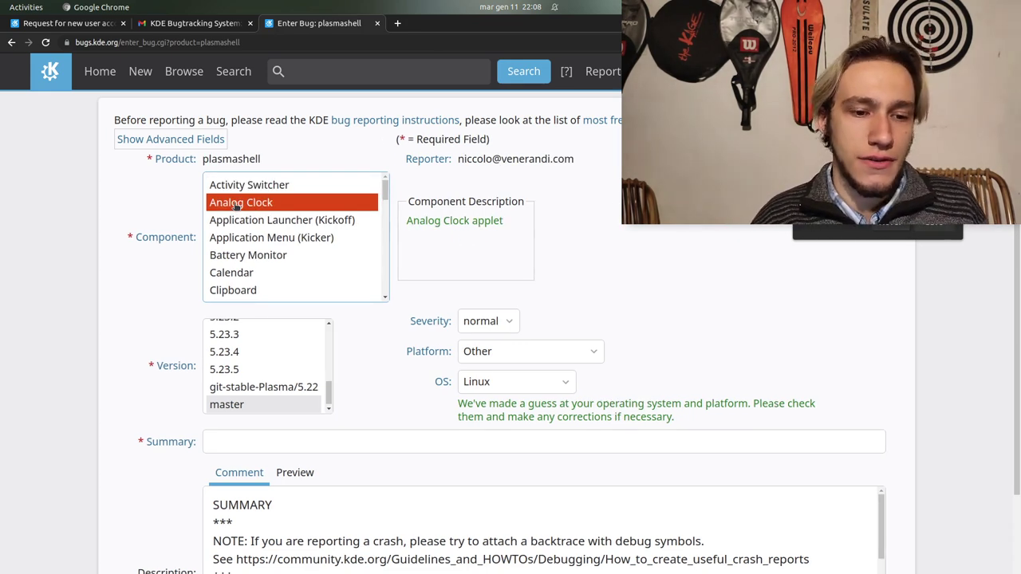
left_click(250, 222)
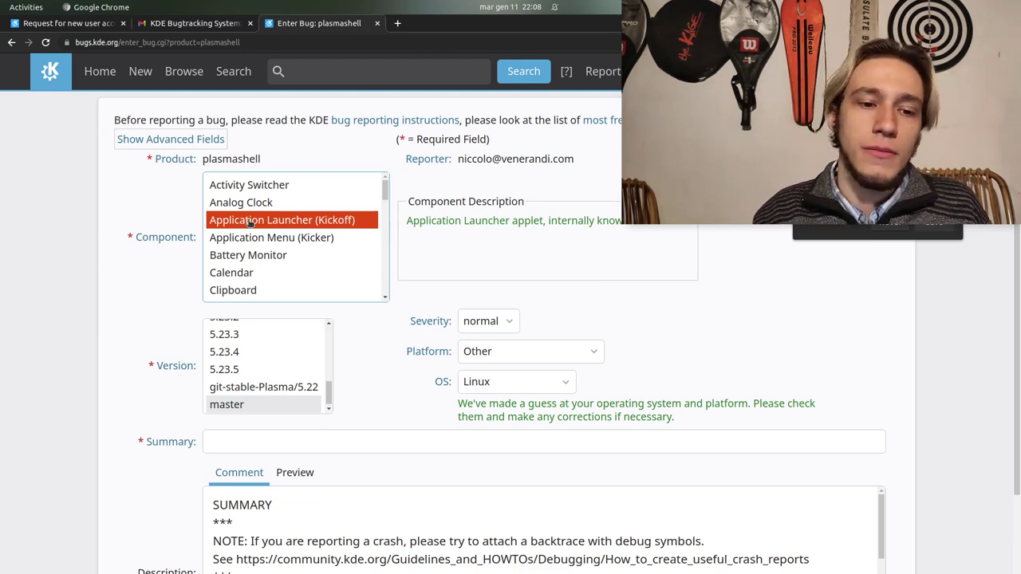
left_click(253, 240)
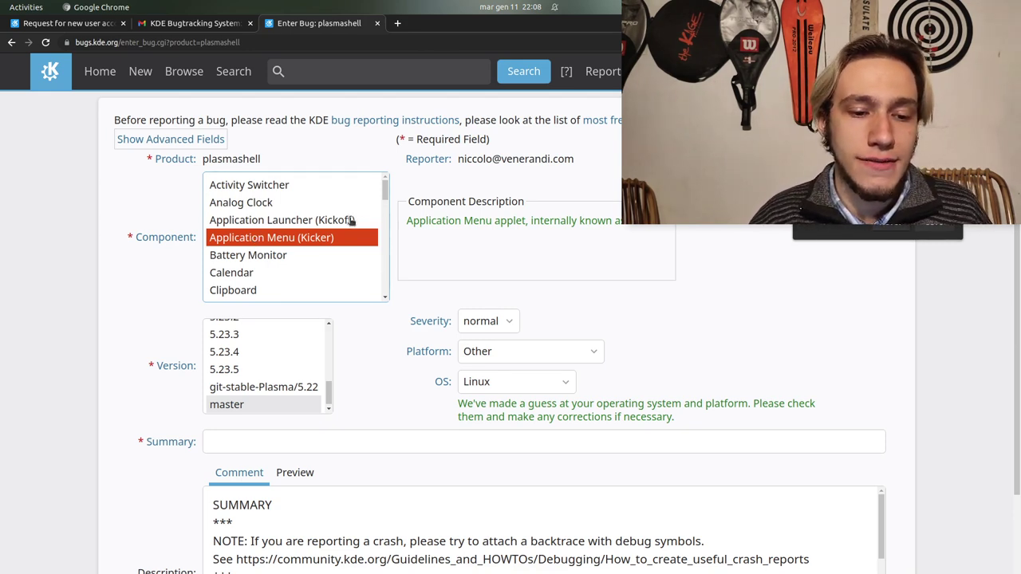
Browse the DataEngines, Desktop Containment, Edit Mode toolbar, Folder and general components
scroll(329, 272, "down", 3)
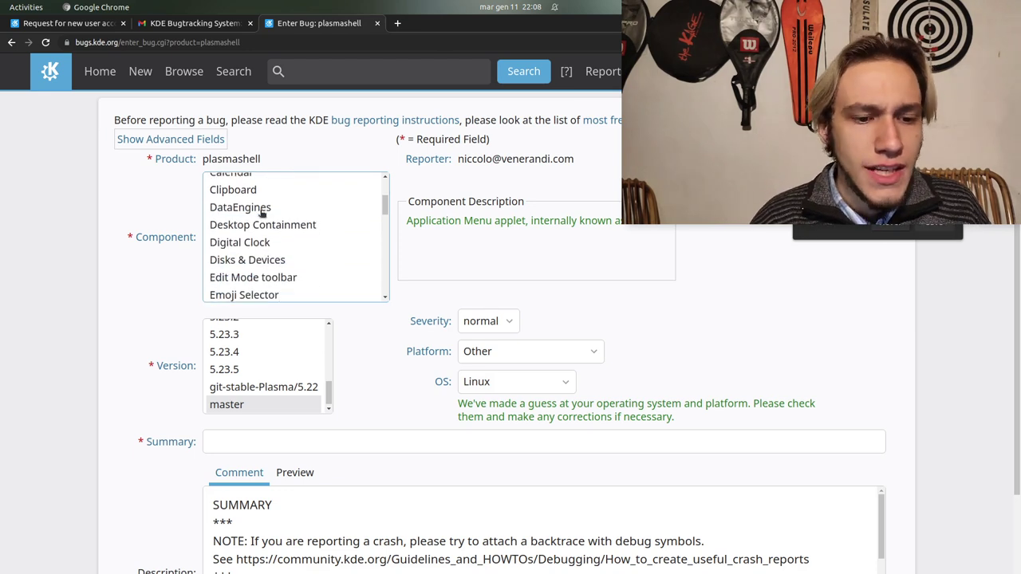
left_click(261, 212)
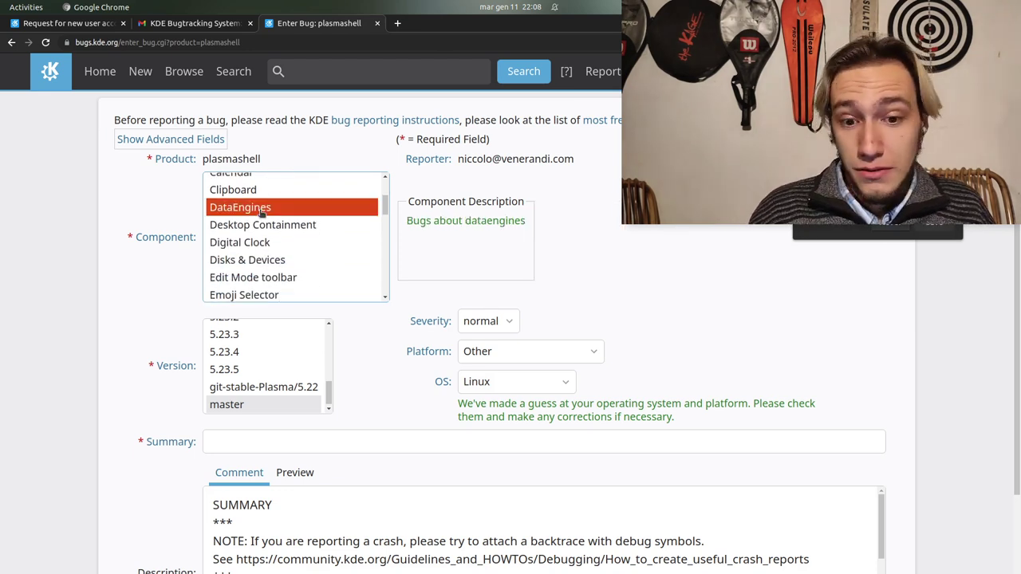
scroll(261, 212, "down", 1)
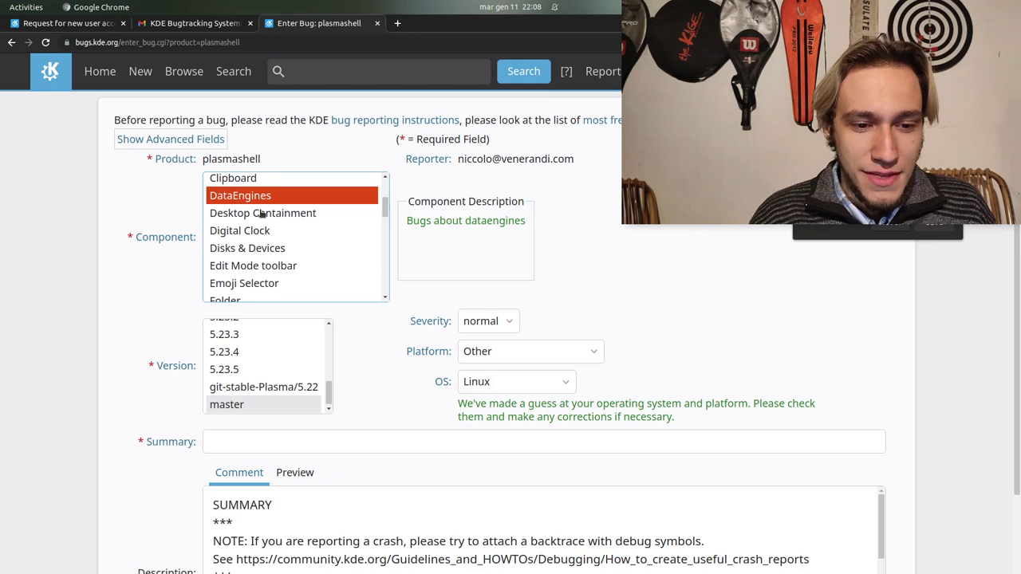
left_click(262, 213)
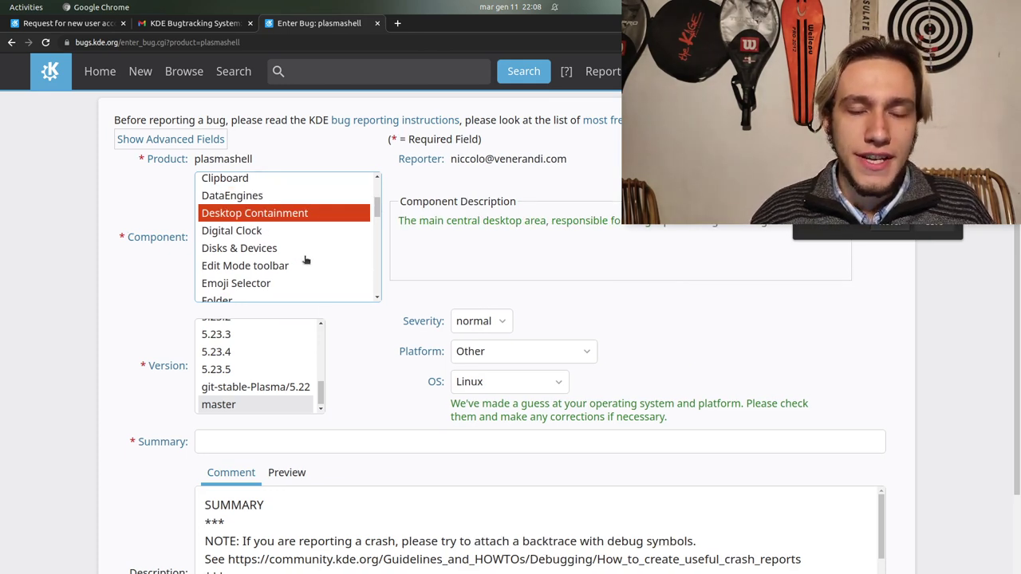
scroll(306, 260, "down", 3)
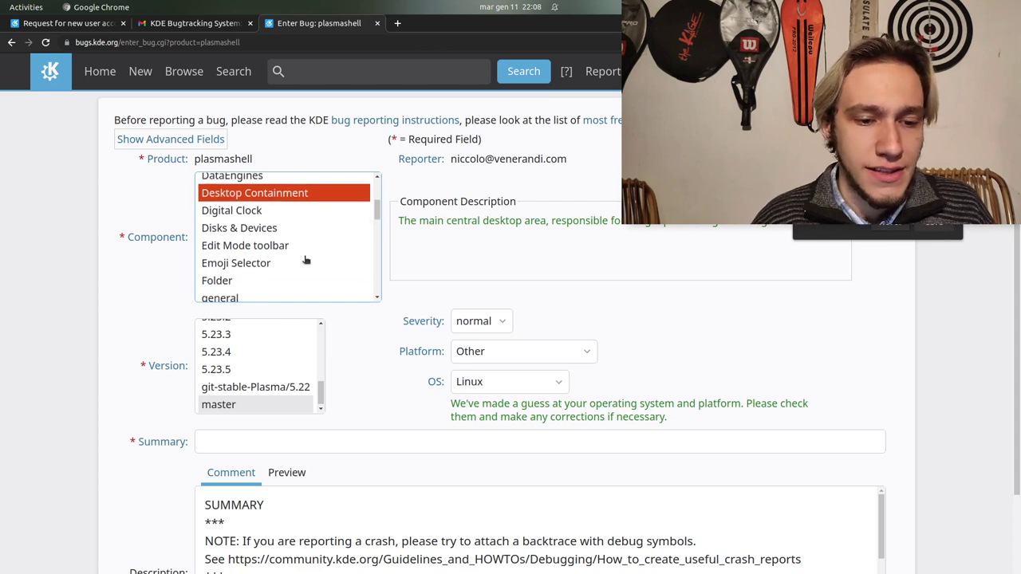
left_click(262, 217)
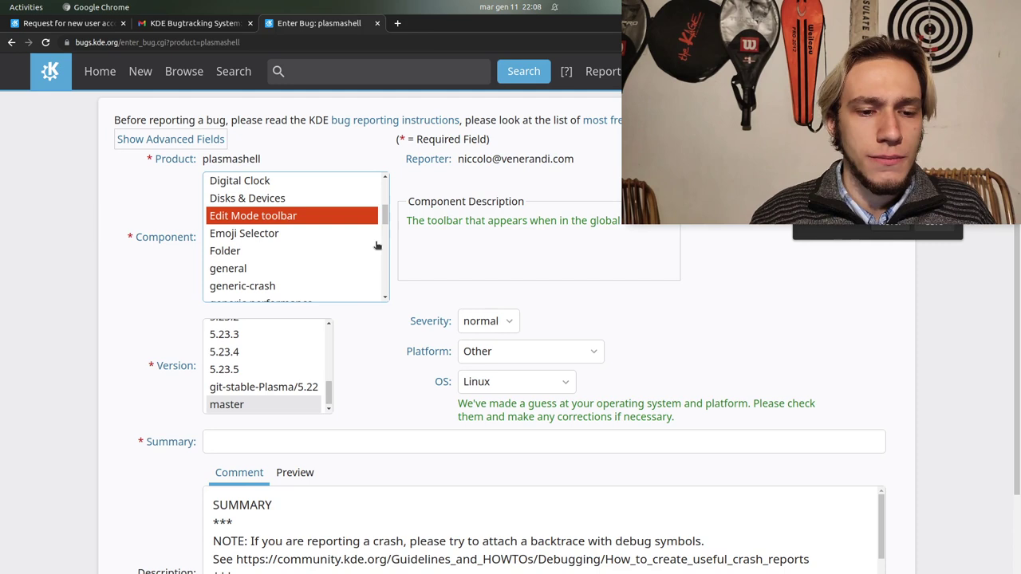
scroll(378, 245, "down", 2)
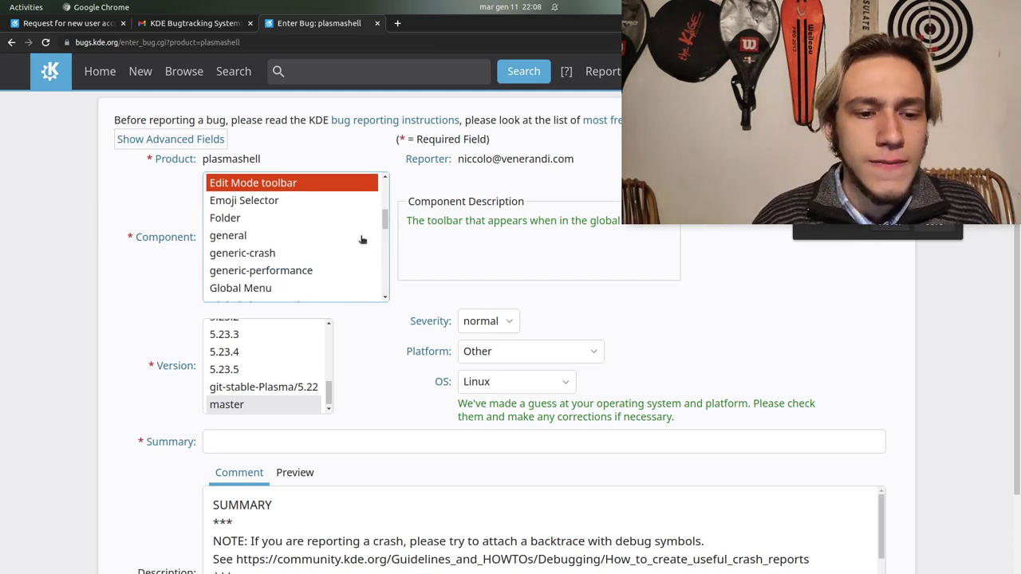
left_click(282, 217)
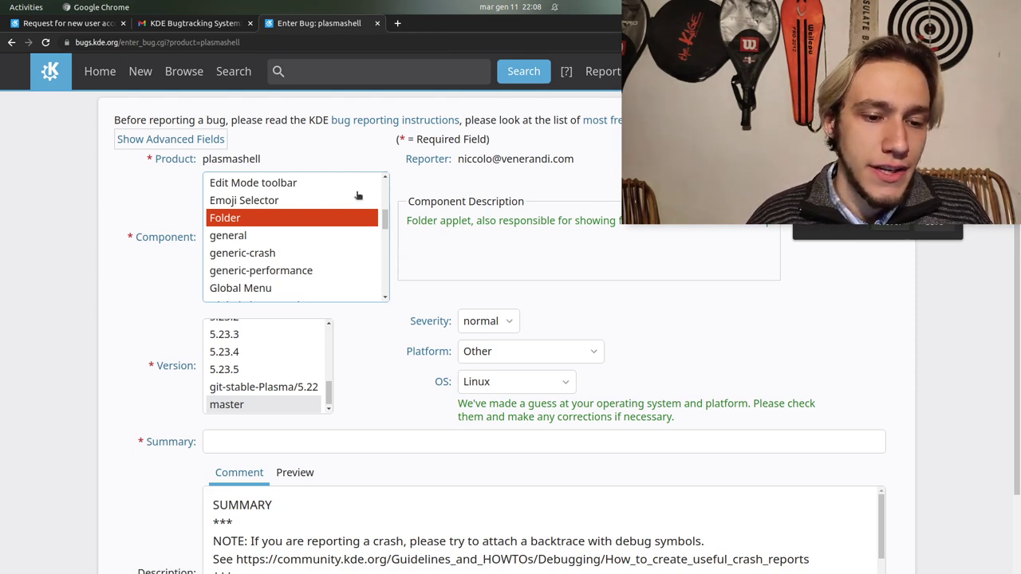
left_click(320, 236)
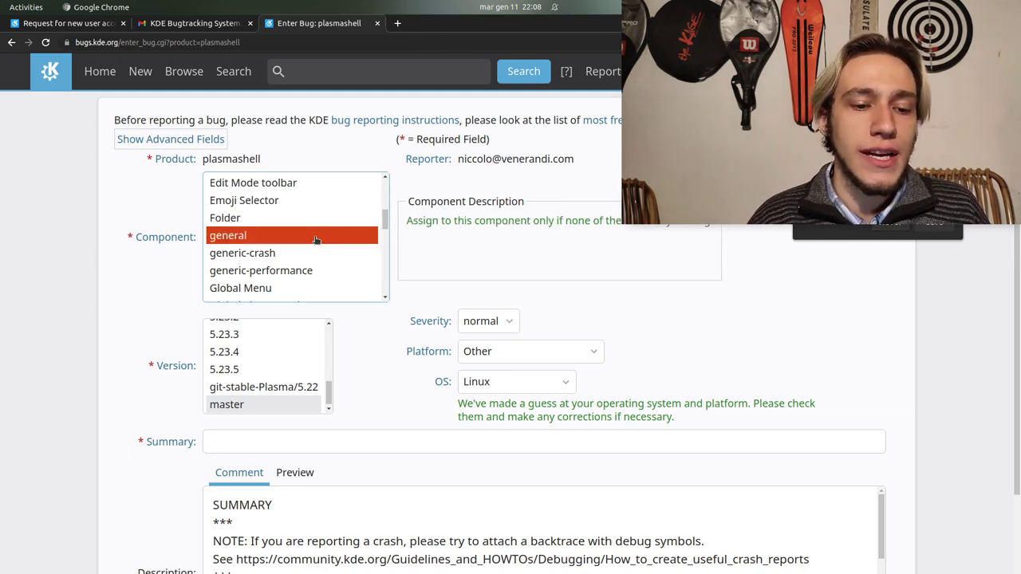
Try generic-crash, generic-performance and Global Menu, settling on Global Theme packages as the component
left_click(297, 254)
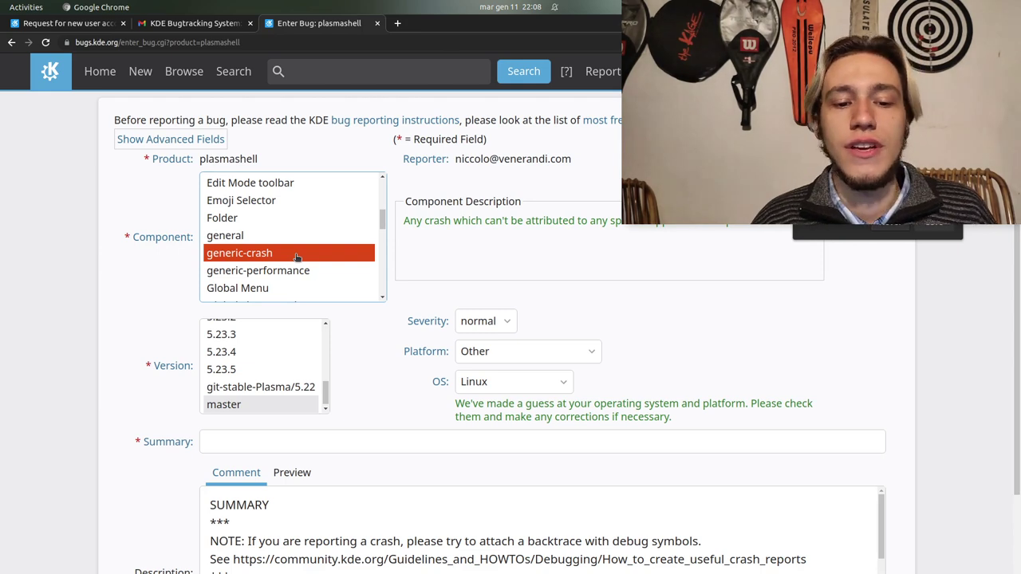
left_click(285, 273)
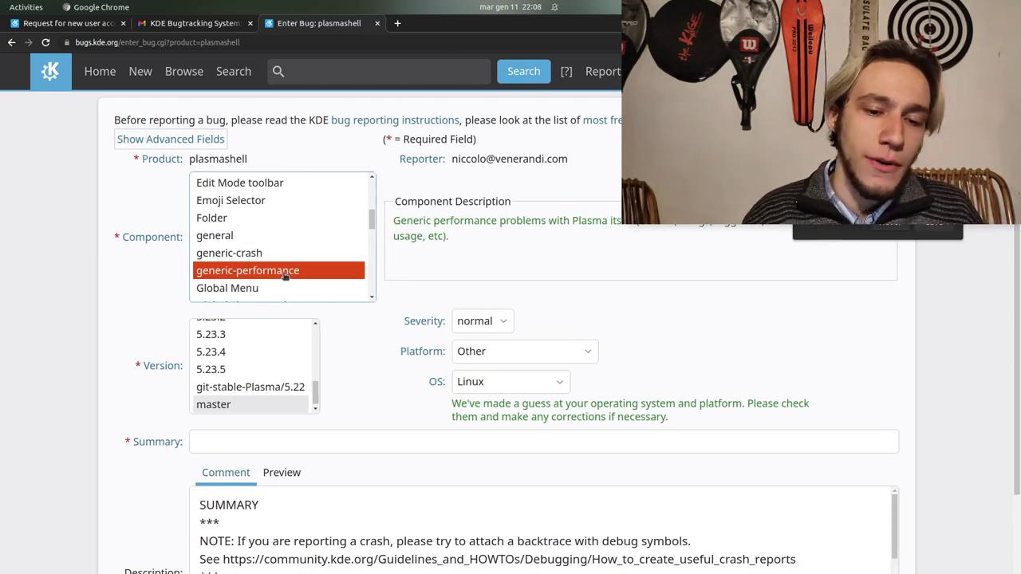
scroll(284, 275, "down", 1)
left_click(285, 271)
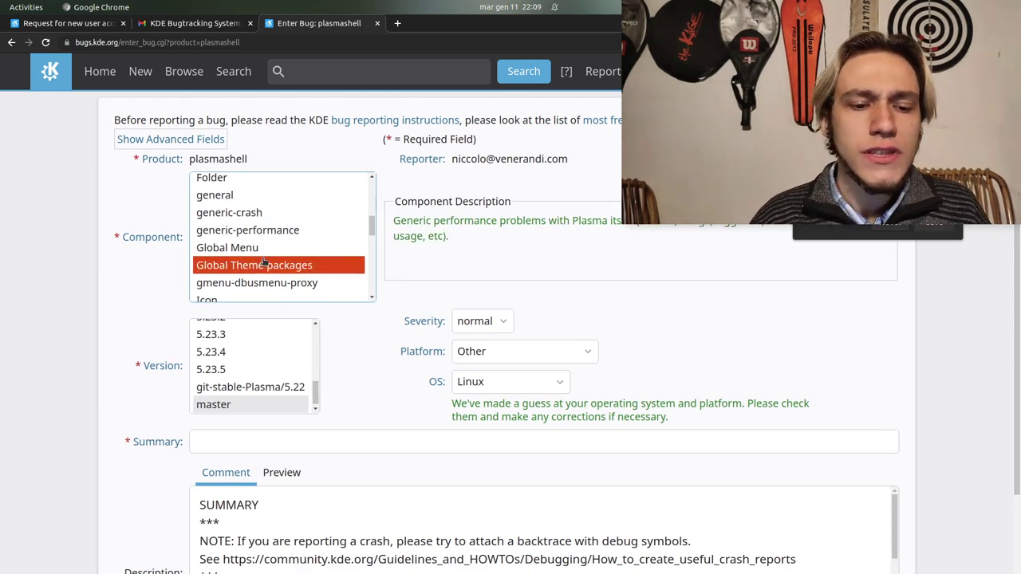
left_click(255, 240)
scroll(255, 252, "down", 1)
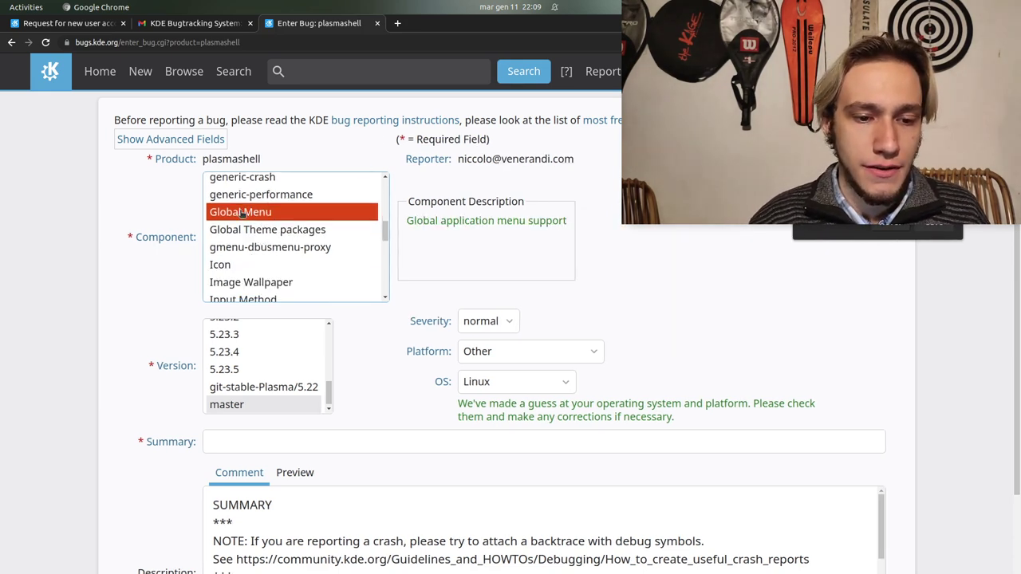
left_click(256, 229)
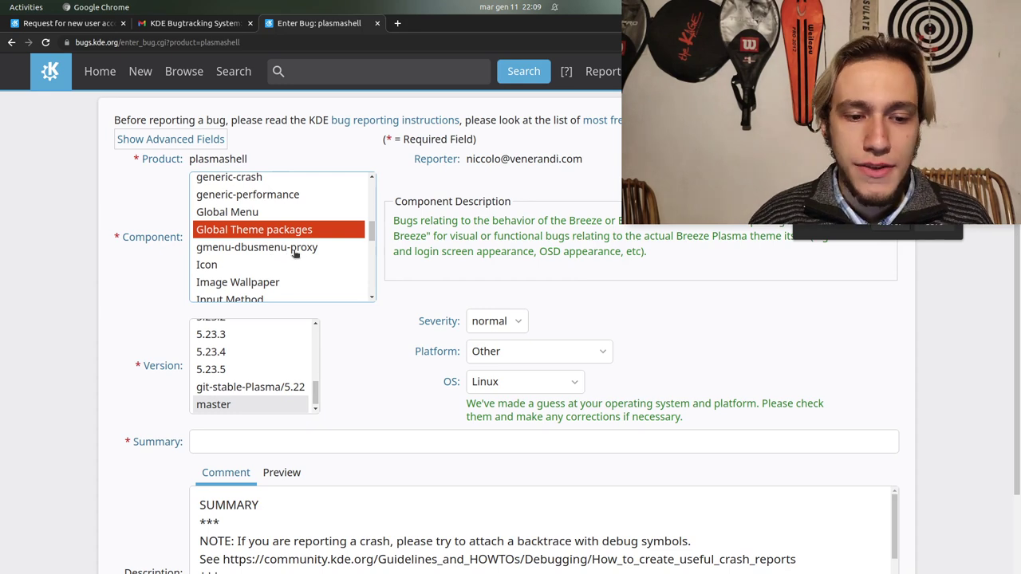
scroll(295, 254, "down", 6)
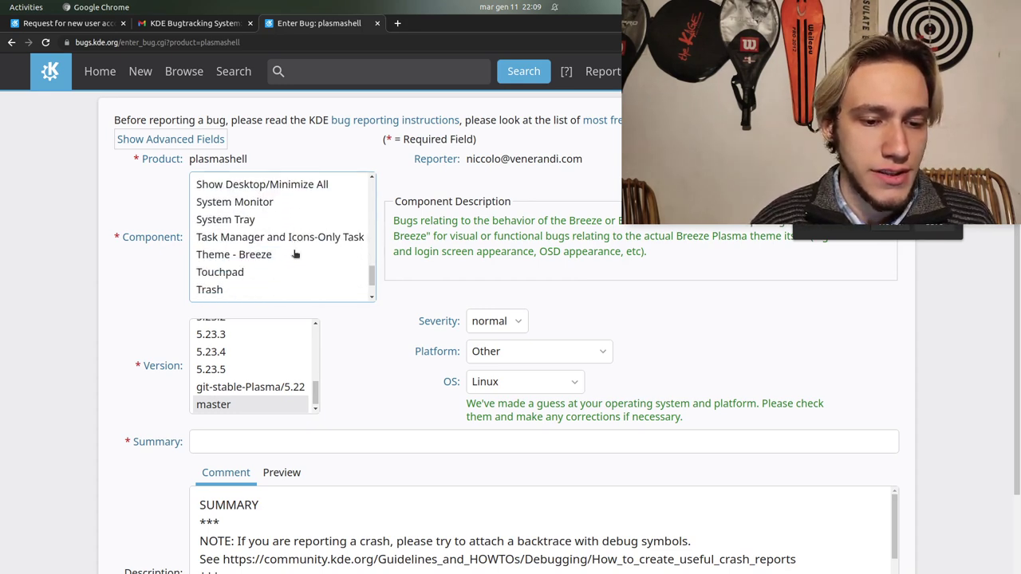
scroll(294, 254, "up", 10)
left_click_drag(394, 200, 504, 211)
left_click(503, 213)
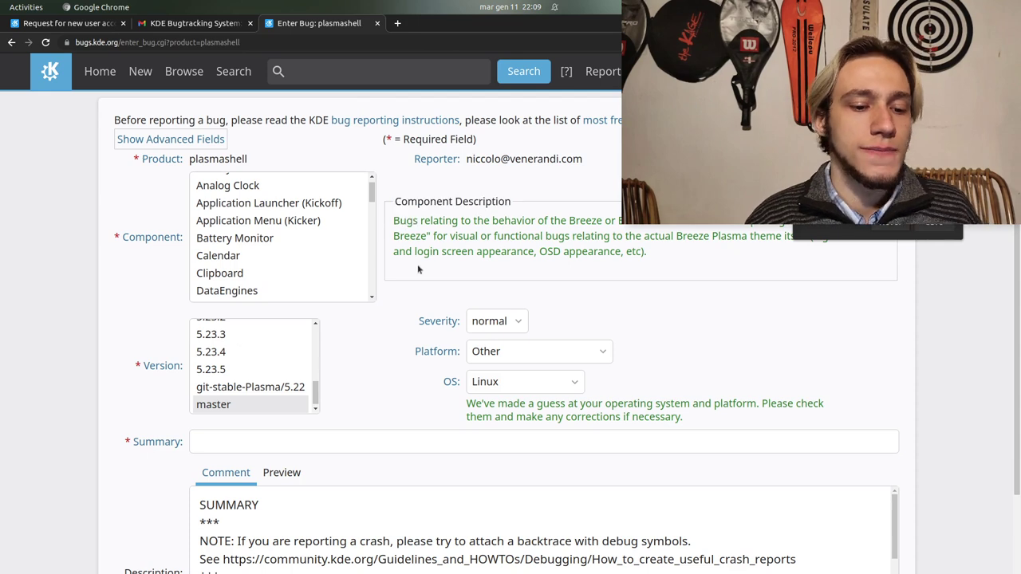
Set version master, severity normal, platform Ubuntu Packages and OS Linux
left_click(231, 404)
left_click(490, 323)
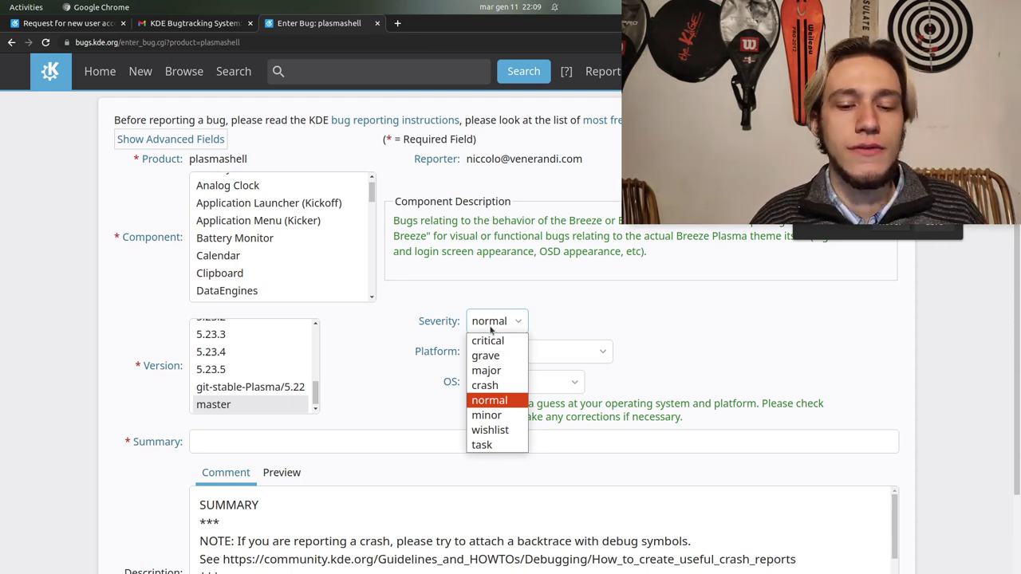
left_click(429, 373)
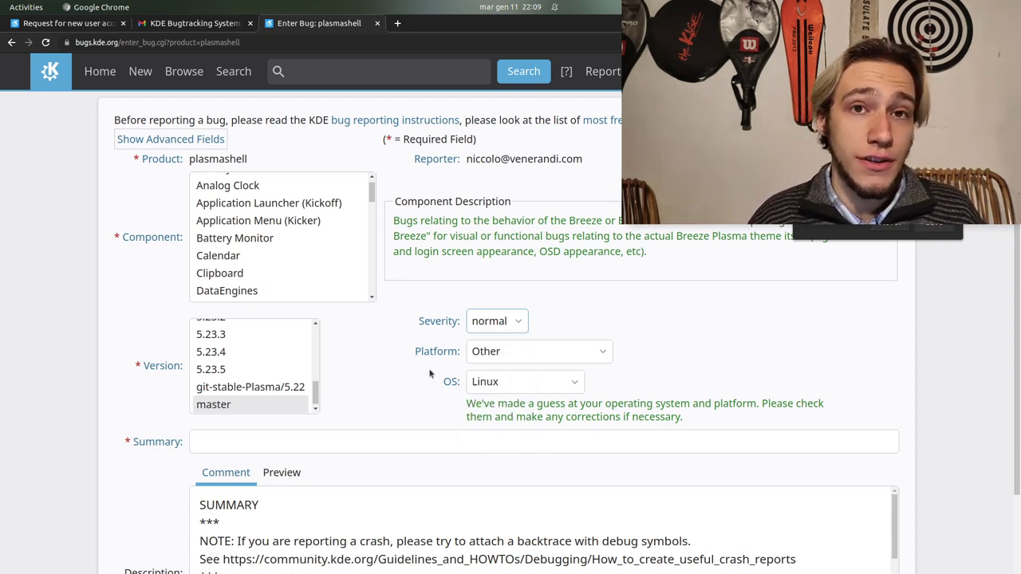
left_click(505, 356)
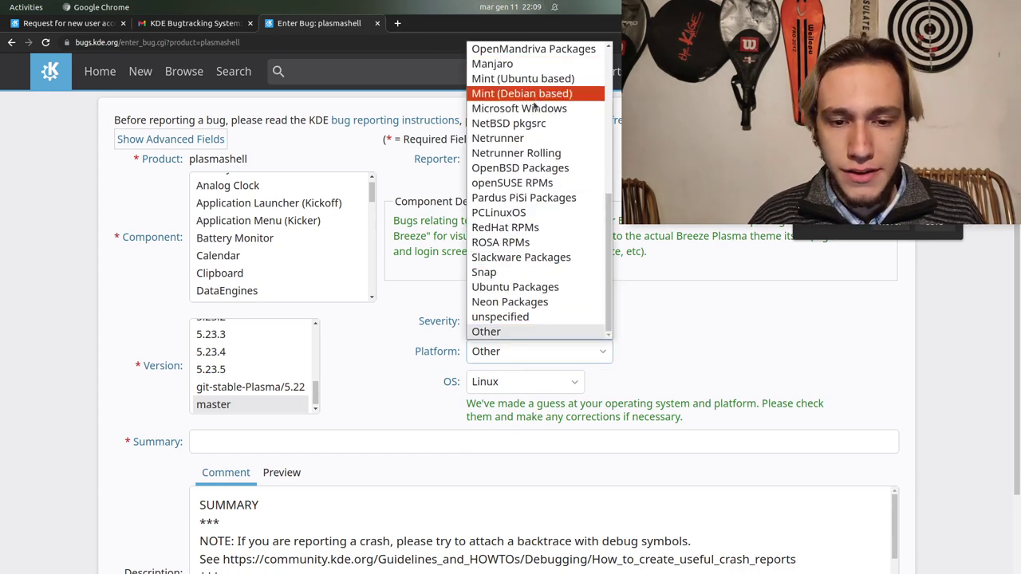
scroll(525, 121, "up", 7)
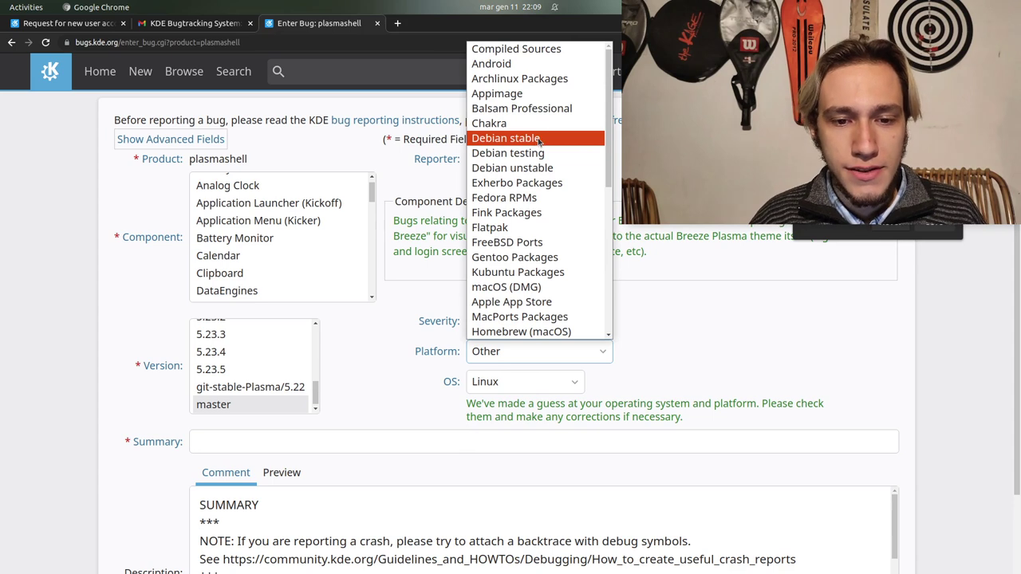
key("k")
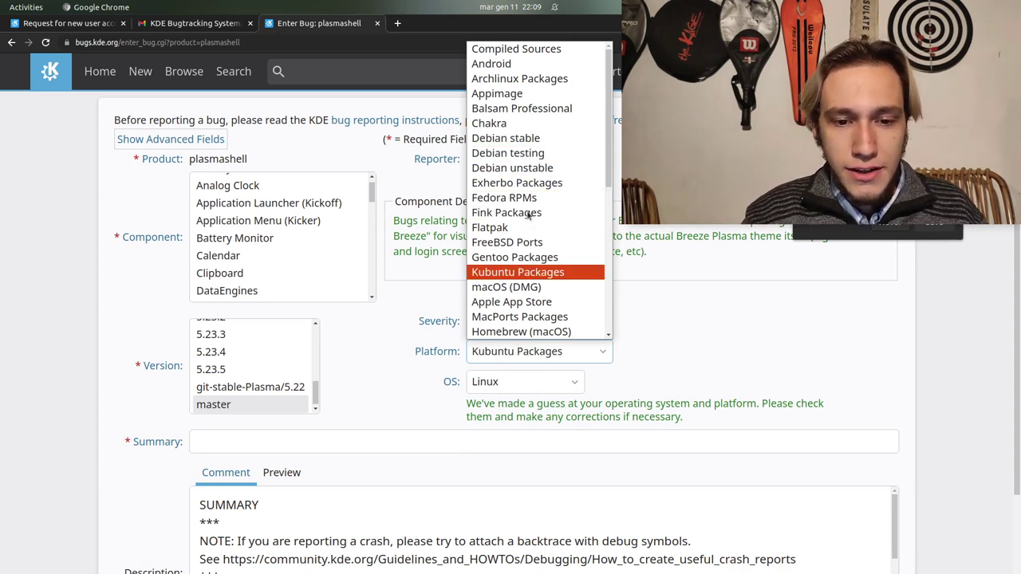
key("u")
key("Return")
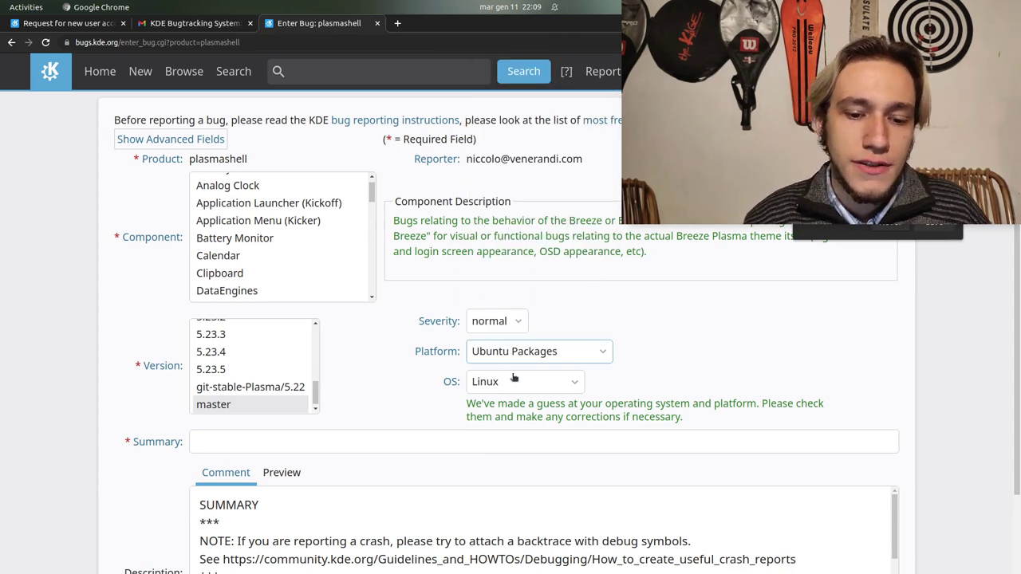
left_click(515, 377)
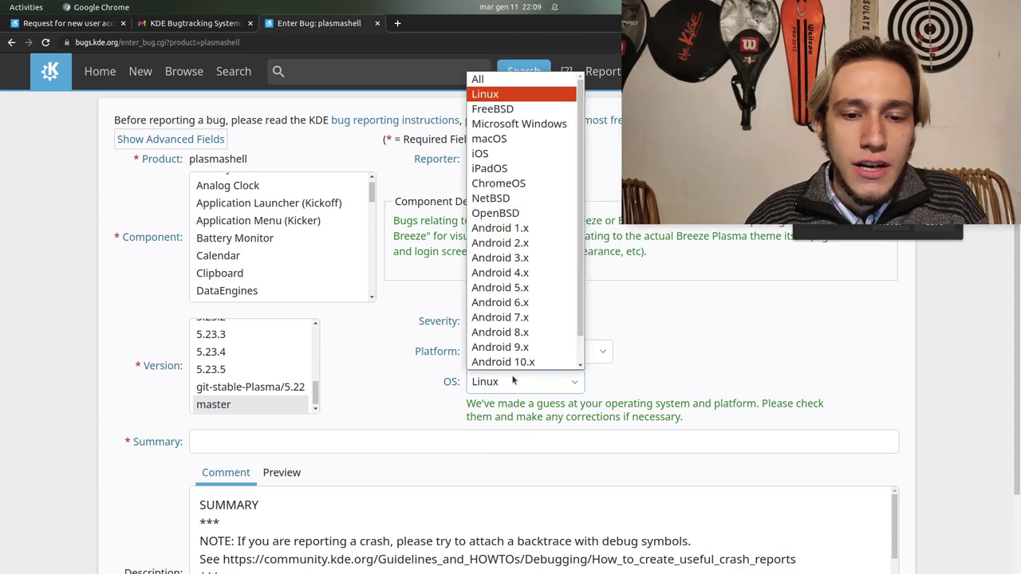
left_click(493, 97)
Enter the summary 'THIS IS HAPPENING'
scroll(351, 331, "down", 1)
left_click(288, 390)
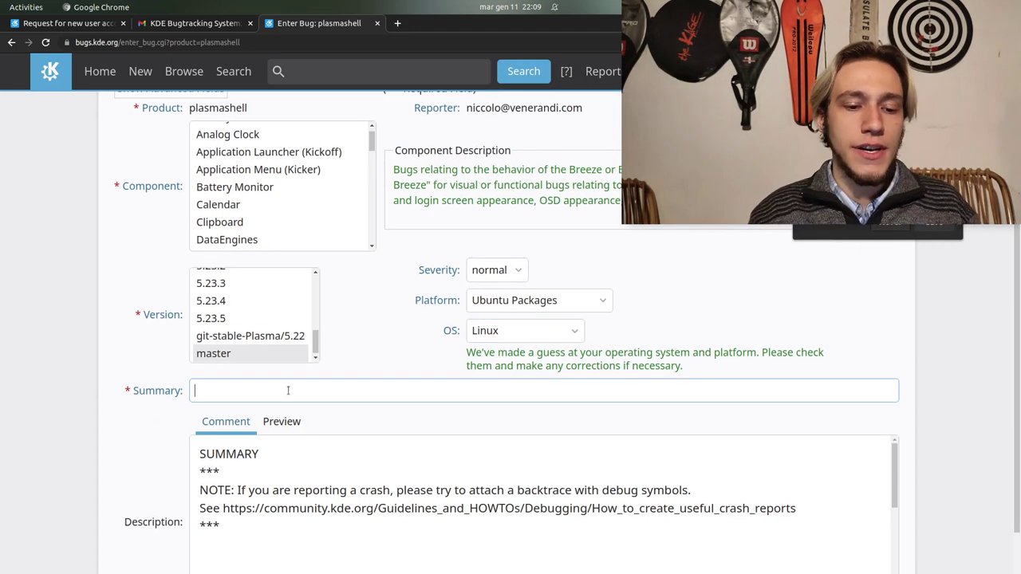
type("THIS IS HAP")
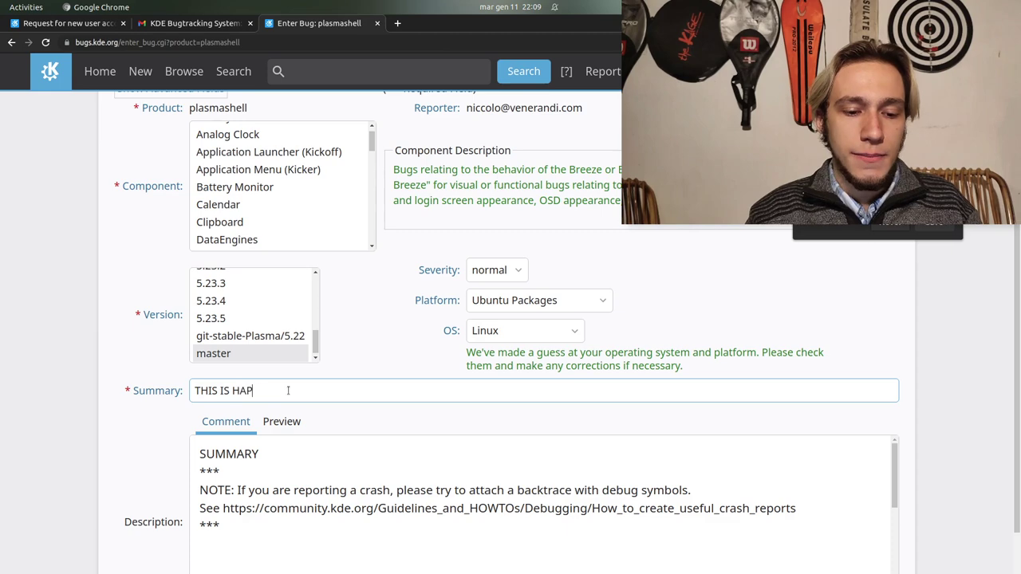
key("BackSpace")
key("BackSpace")
type("APPENING")
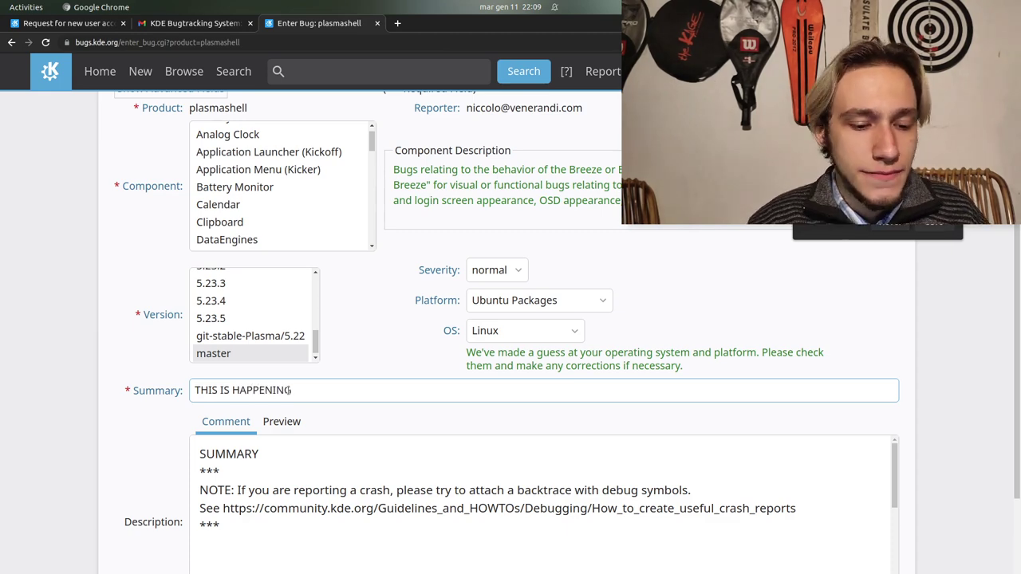
Delete the crash-backtrace note lines from the description
scroll(146, 483, "down", 3)
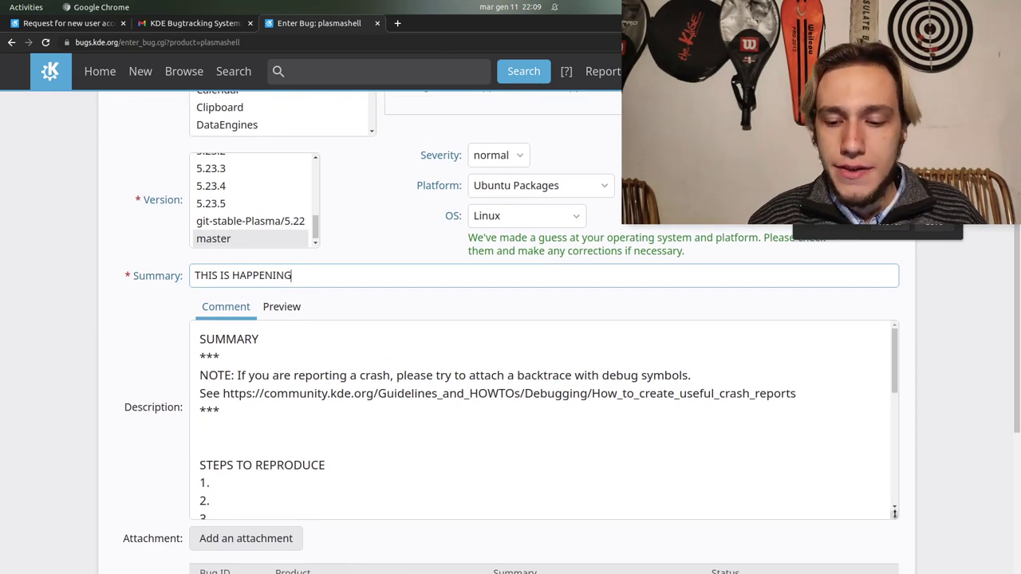
left_click_drag(894, 513, 895, 573)
scroll(968, 562, "down", 2)
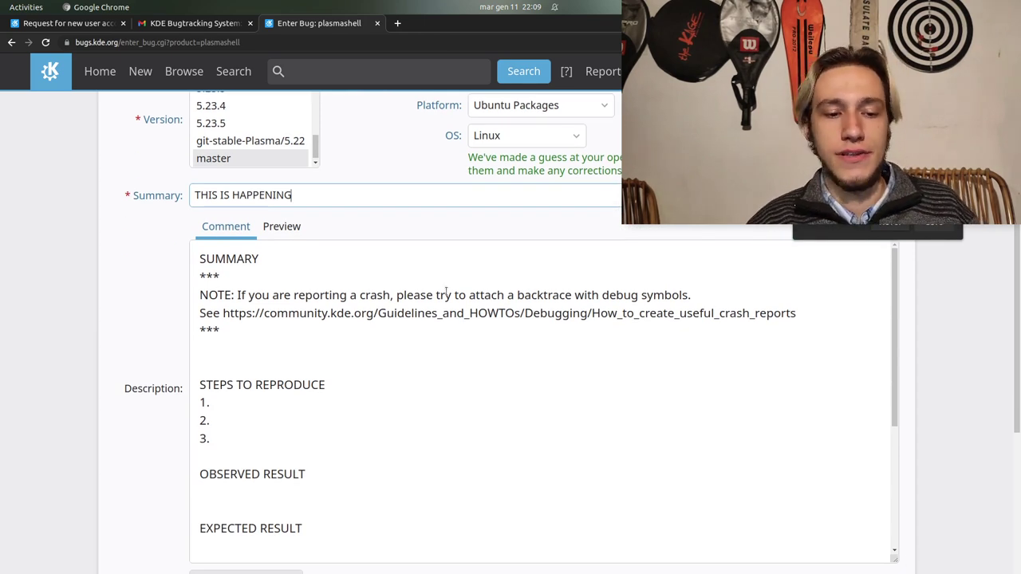
left_click_drag(240, 326, 187, 282)
key("BackSpace")
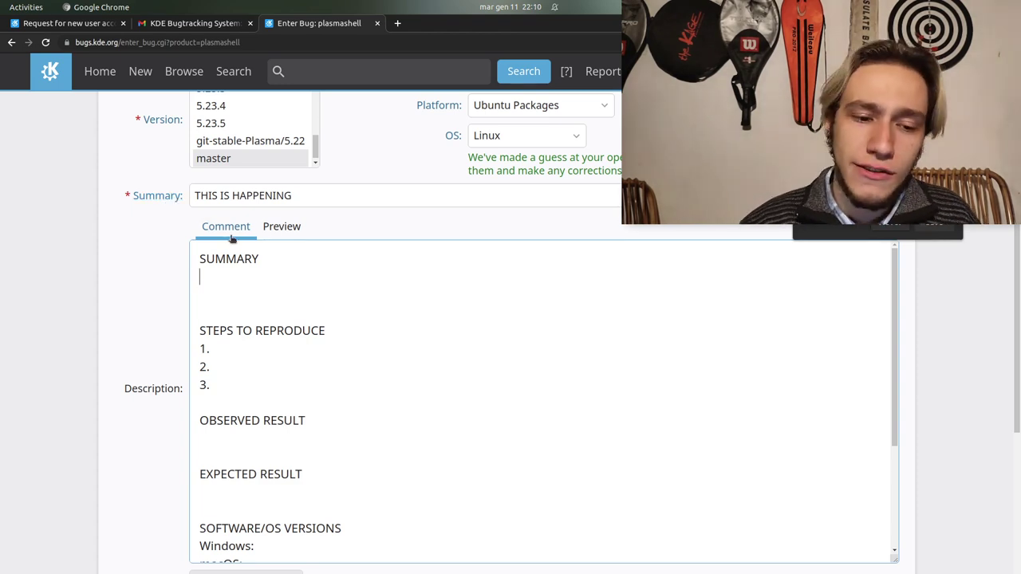
Type placeholder text in the description and remove the Windows and macOS software-version lines
type("huntahenutahonetuh nt")
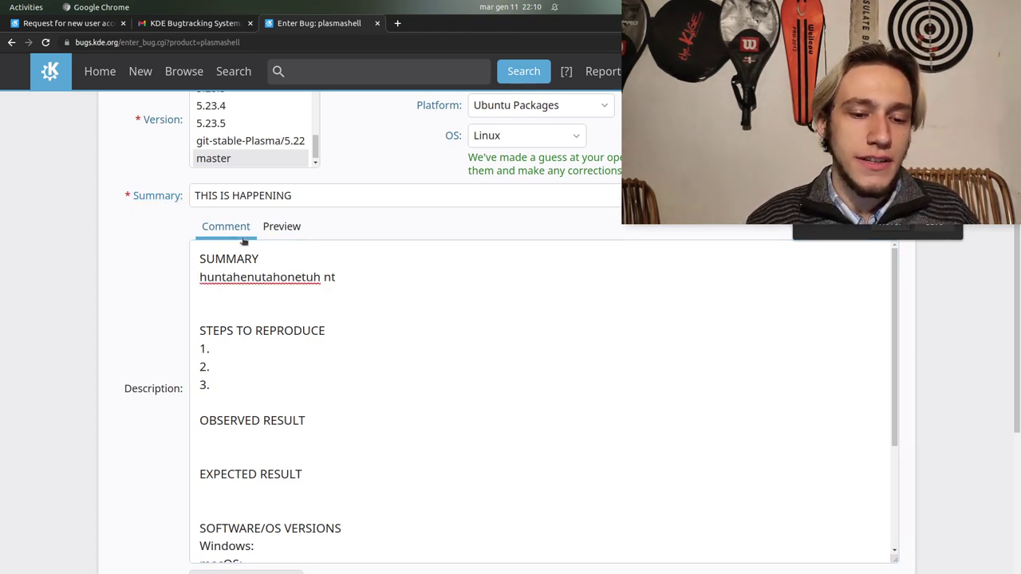
left_click(272, 344)
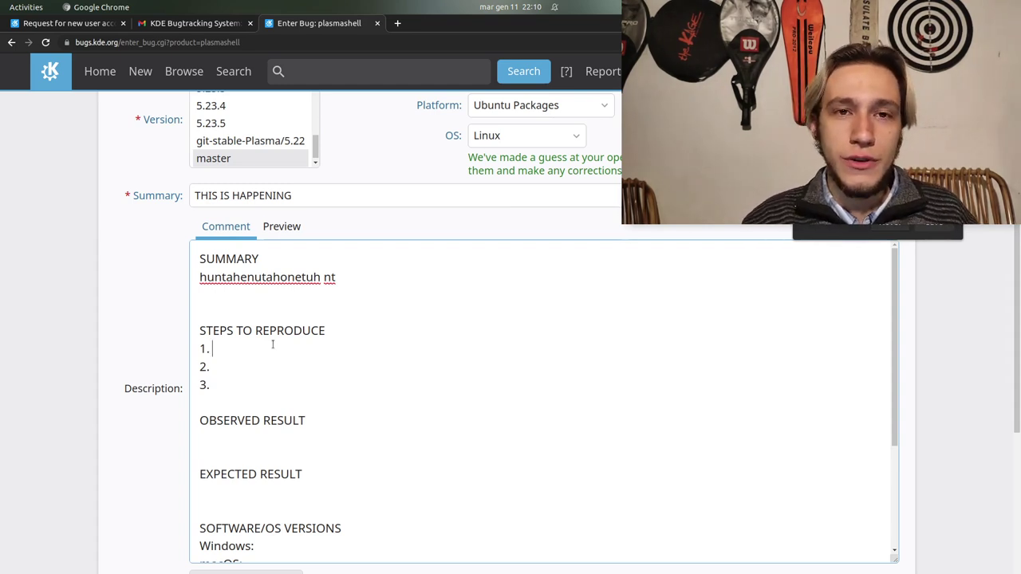
scroll(245, 412, "down", 1)
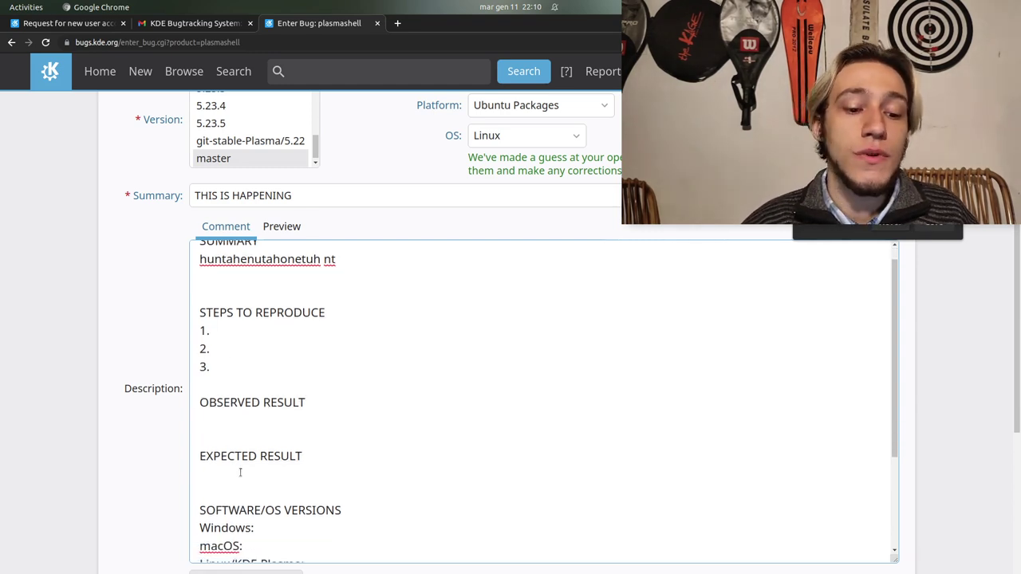
scroll(243, 401, "down", 4)
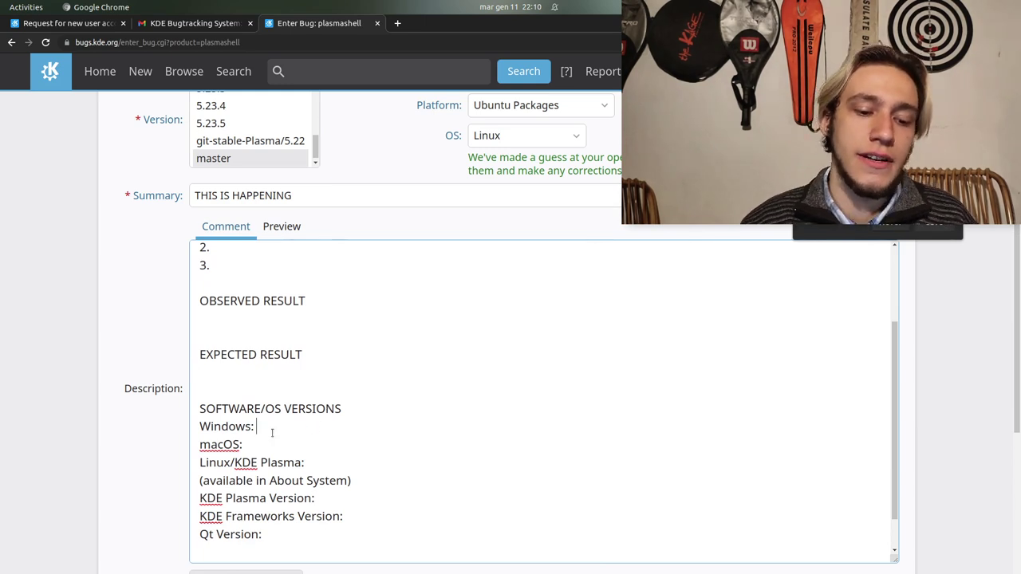
key("Right")
key("Right")
key("Down")
key("Home")
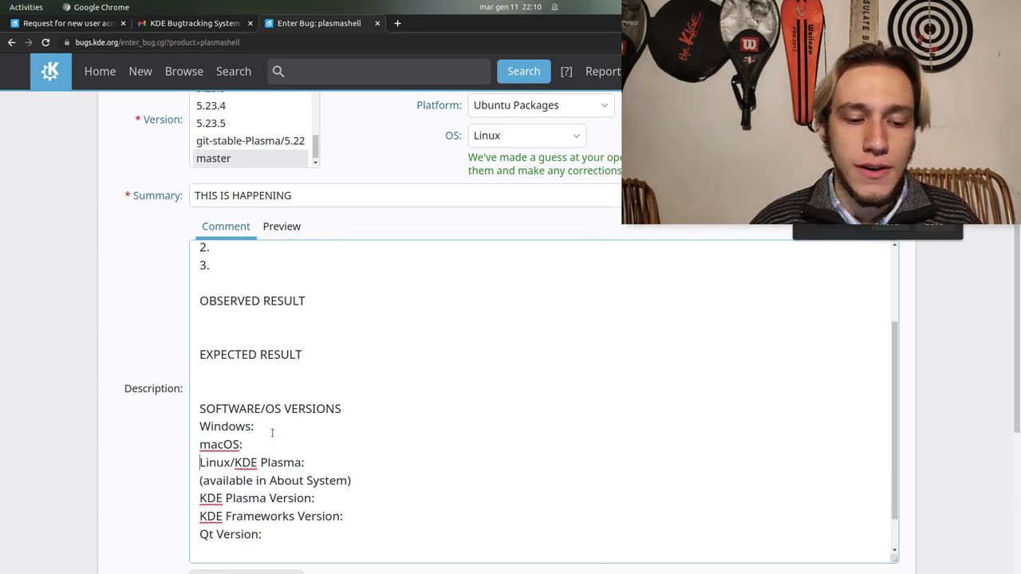
key("shift+Up")
key("shift+Up")
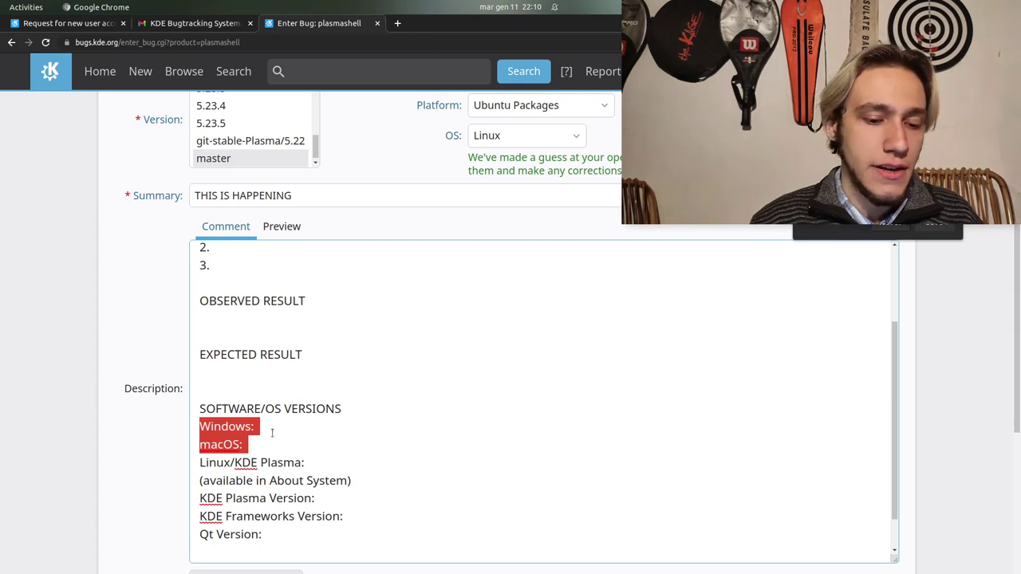
key("BackSpace")
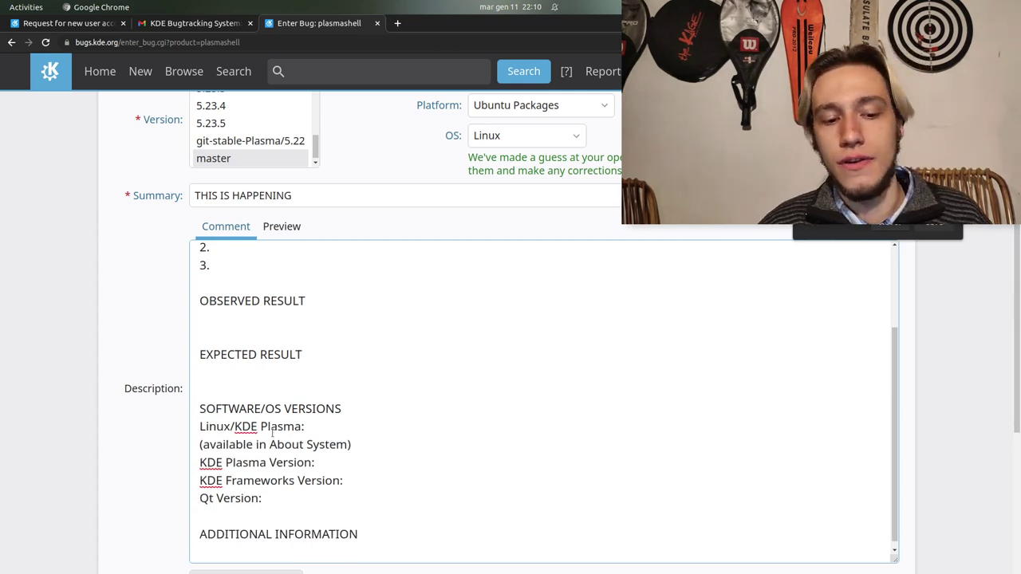
Delete 'KDE Plasma' and the slash so the versions line reads 'Linux:'
key("ctrl+shift+Right")
key("ctrl+shift+Right")
key("ctrl+shift+Right")
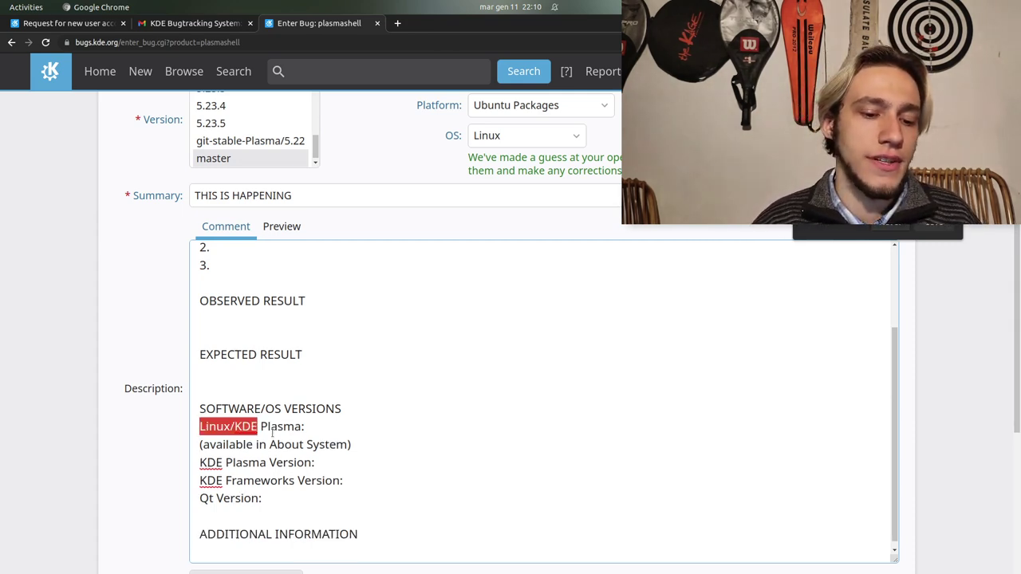
key("Right")
key("Down")
key("Down")
double_click(261, 479)
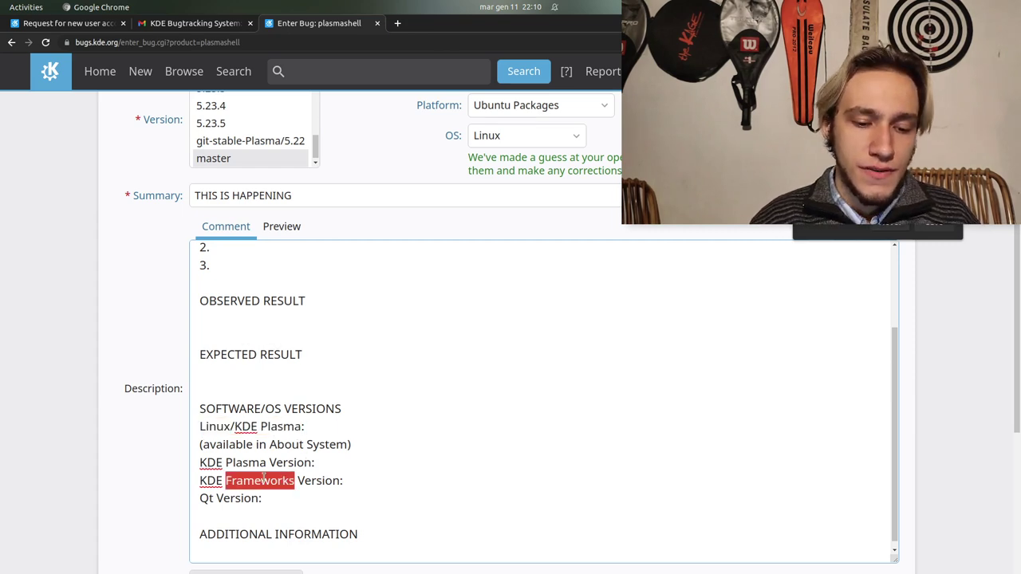
key("ctrl+shift+Right")
left_click(240, 501)
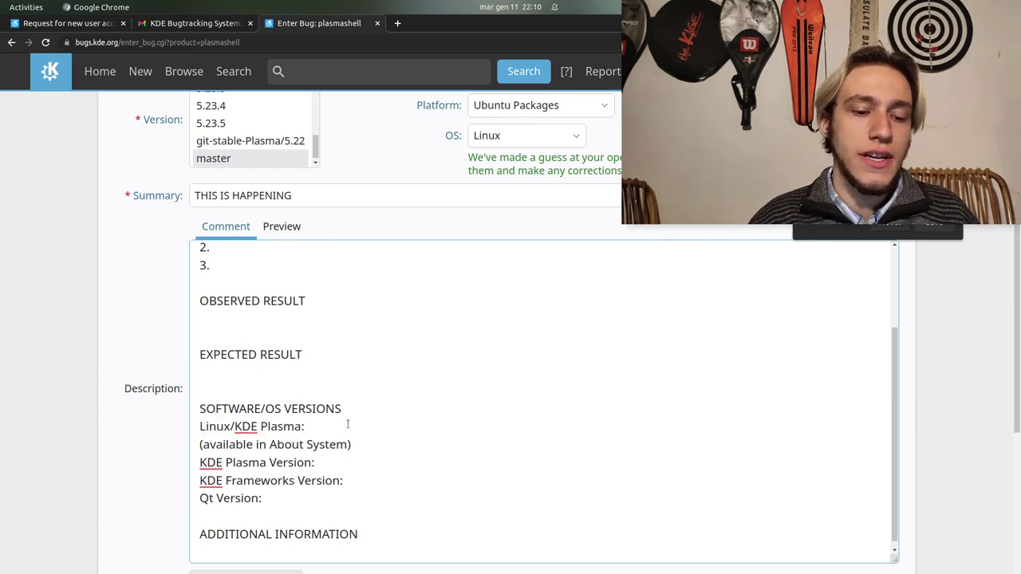
left_click_drag(279, 427, 249, 427)
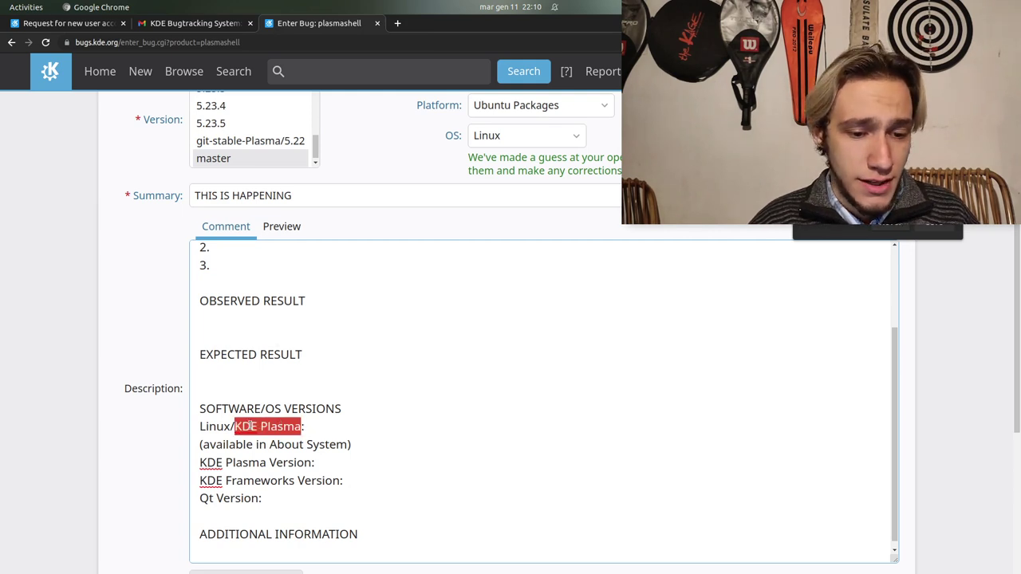
key("BackSpace")
key("BackSpace")
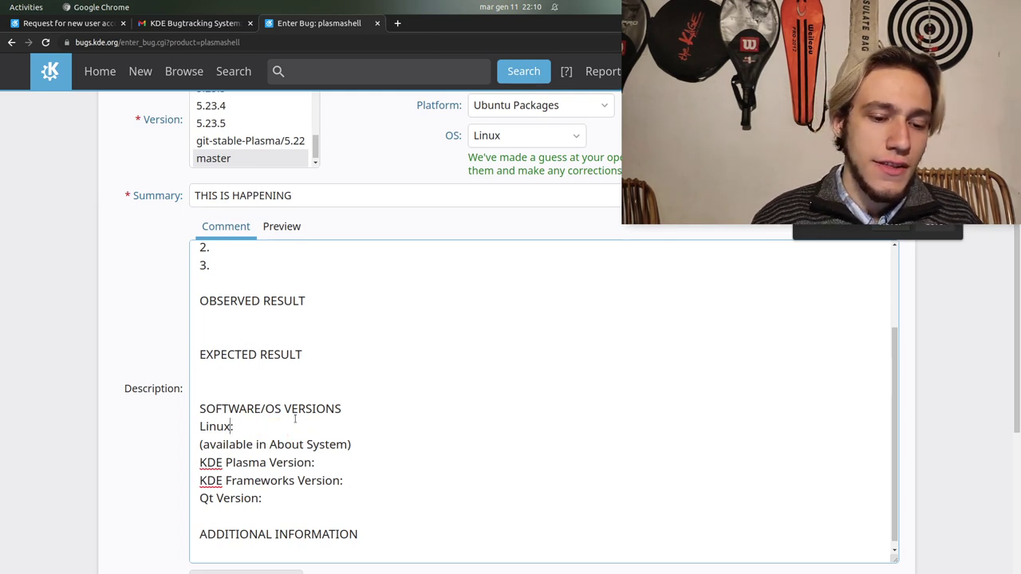
left_click(372, 540)
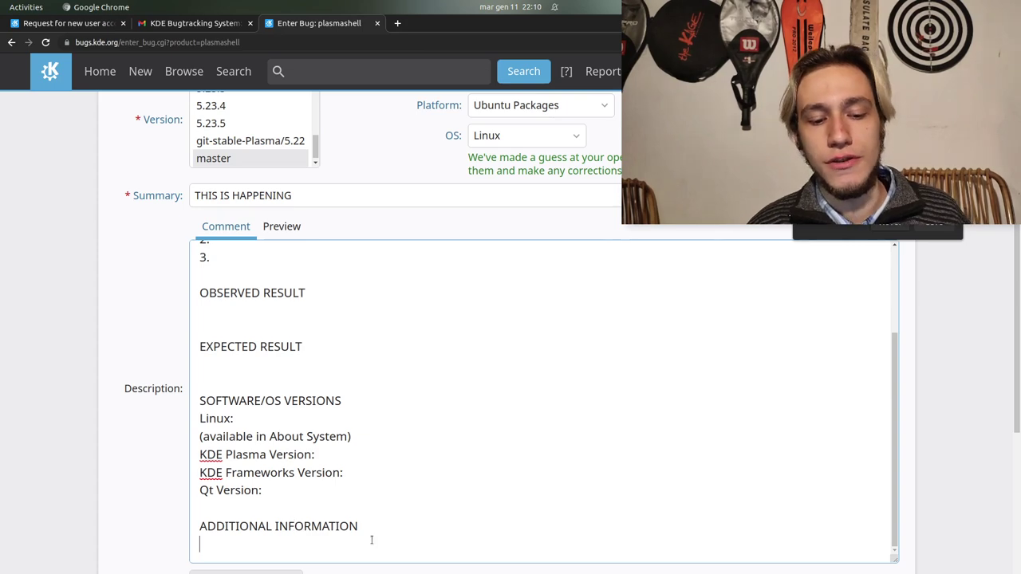
scroll(372, 539, "down", 1)
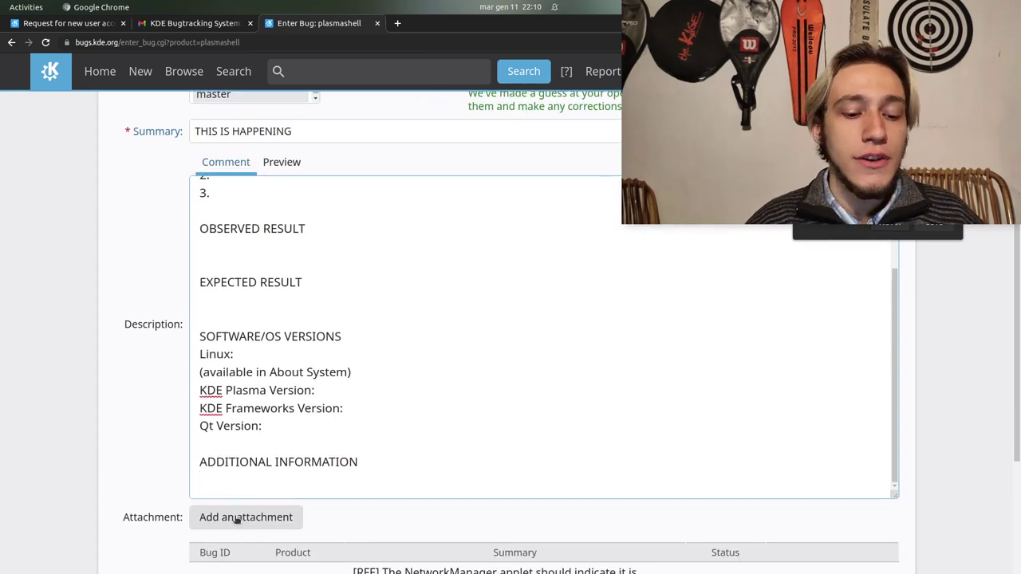
Add an attachment by choosing the JPEG photo from the Pictures folder
left_click(235, 518)
scroll(236, 519, "down", 2)
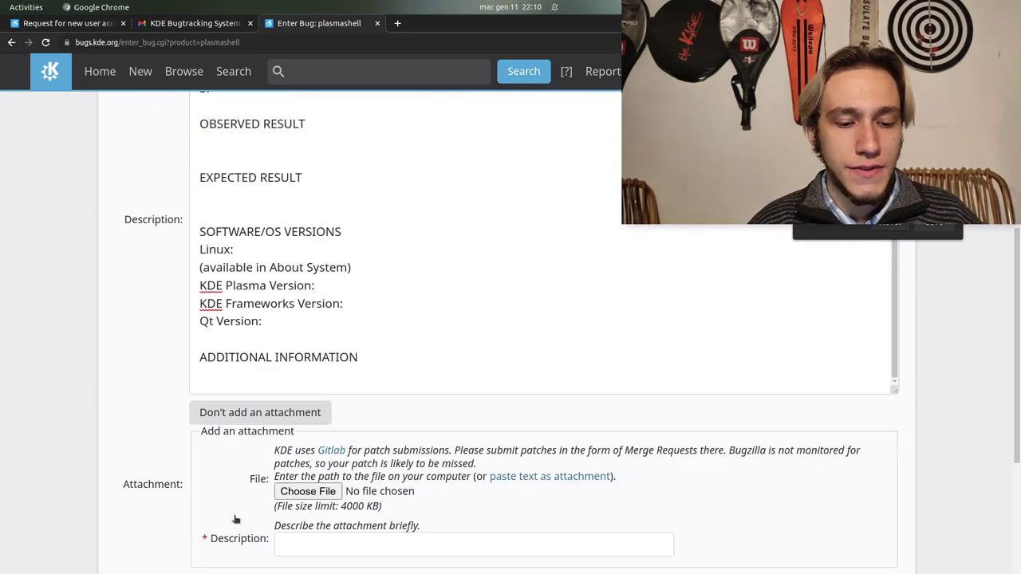
left_click(302, 491)
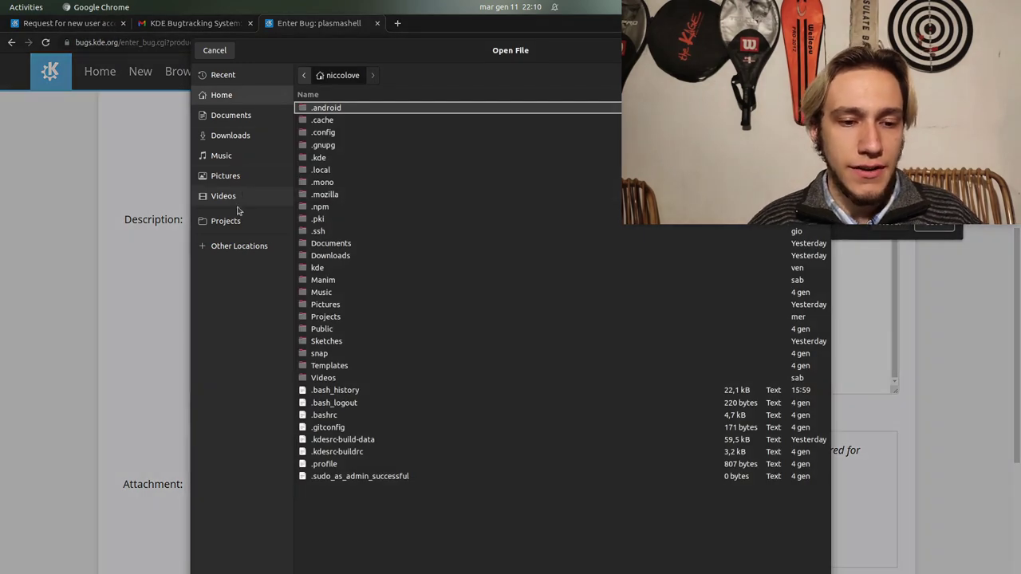
left_click(231, 177)
left_click(349, 148)
double_click(349, 149)
scroll(369, 358, "down", 1)
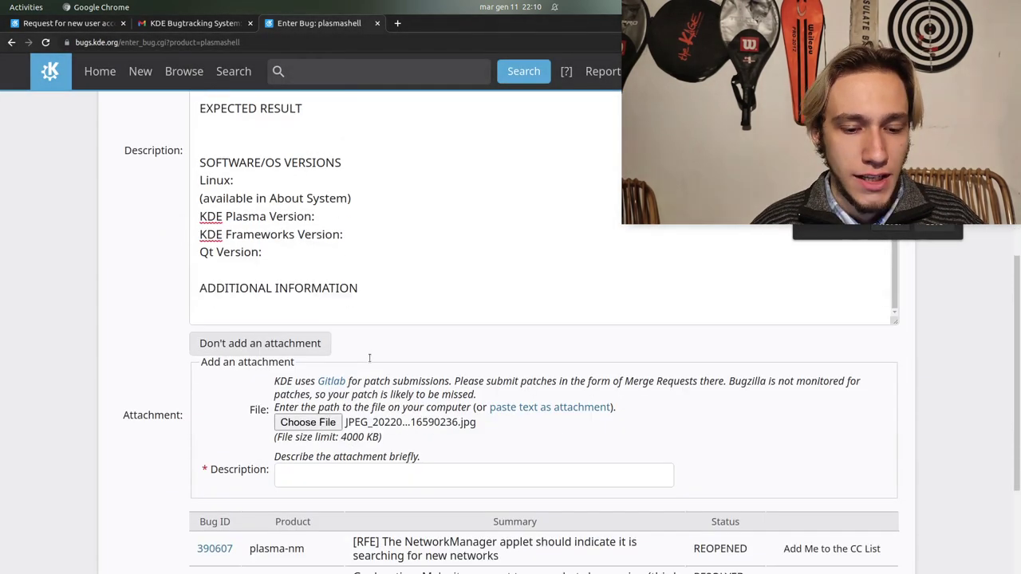
scroll(369, 358, "down", 1)
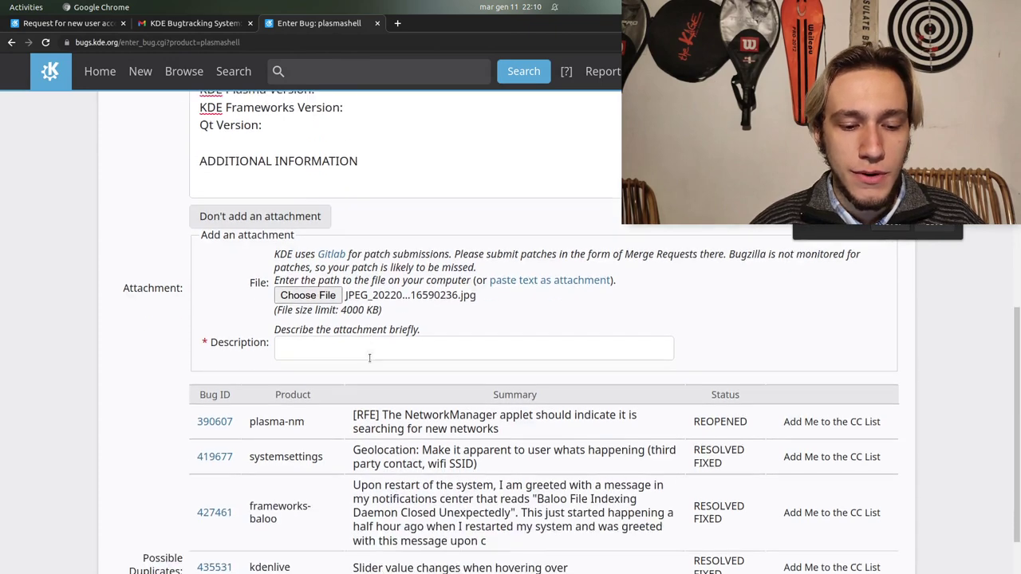
scroll(349, 346, "up", 5)
scroll(307, 289, "up", 1)
Replace the bug summary with 'panel' and look through the panel-related Possible Duplicates list
left_click(292, 322)
key("ctrl+a")
key("BackSpace")
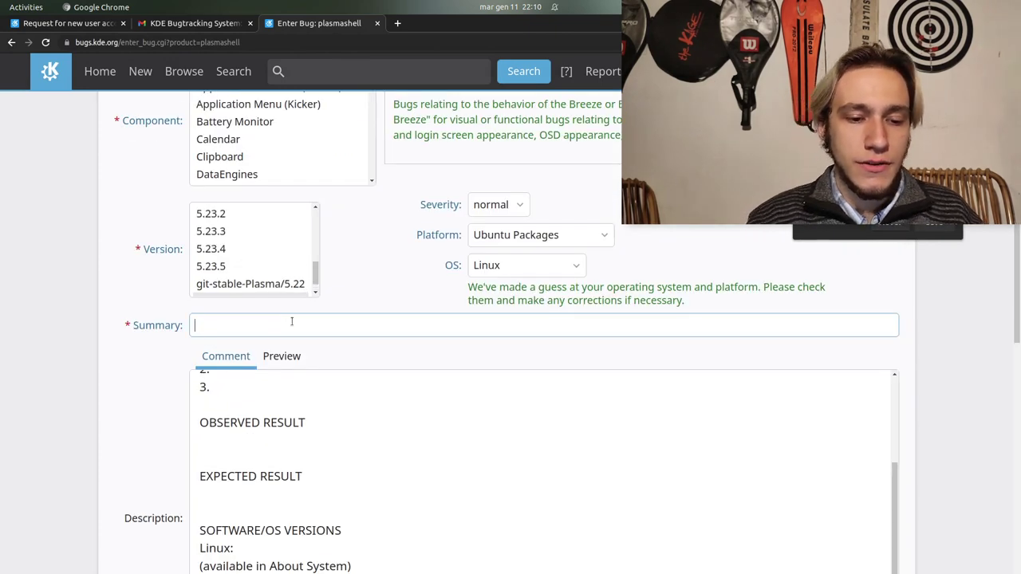
type("pa")
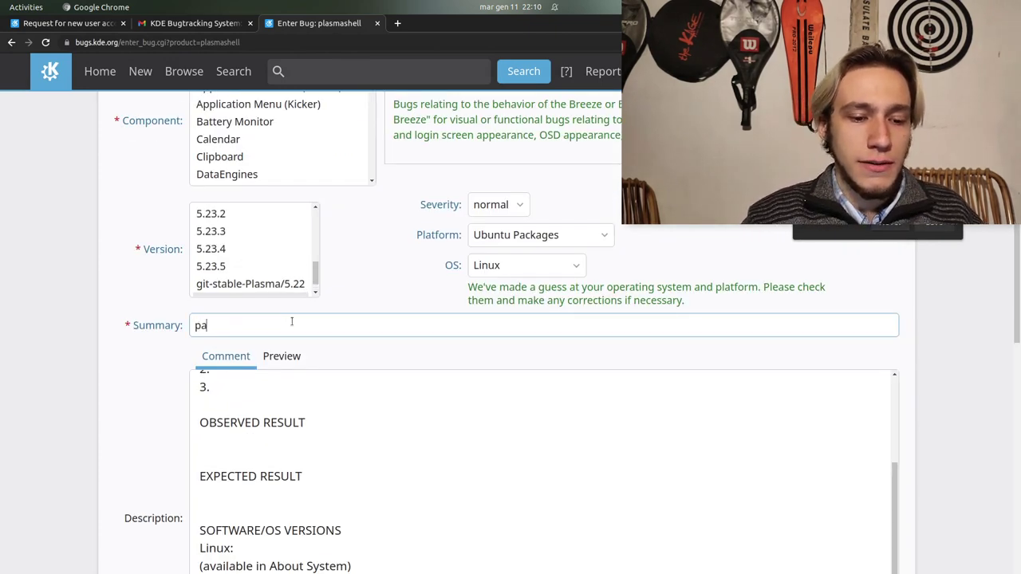
type("nel")
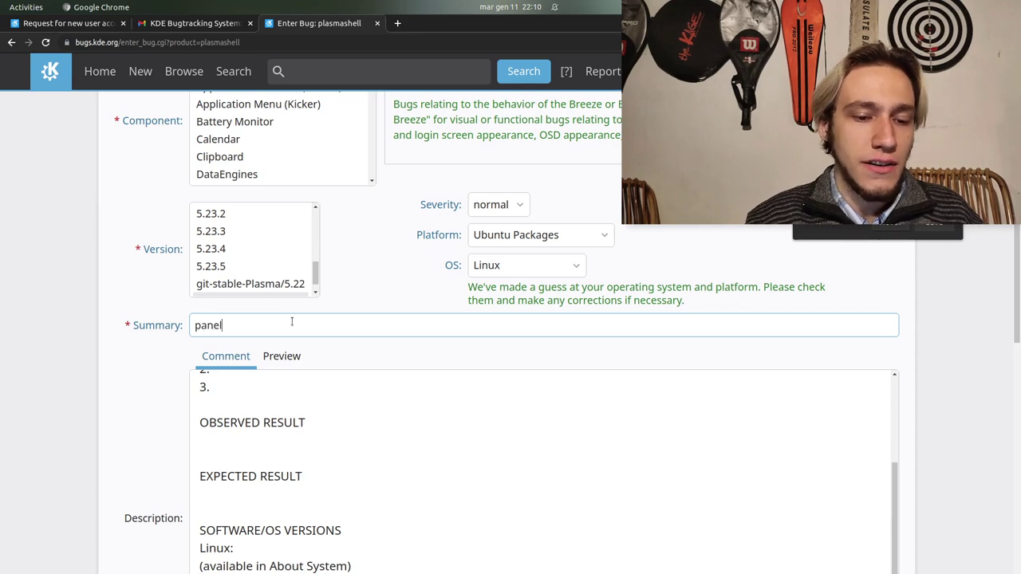
scroll(114, 375, "down", 5)
scroll(112, 378, "down", 4)
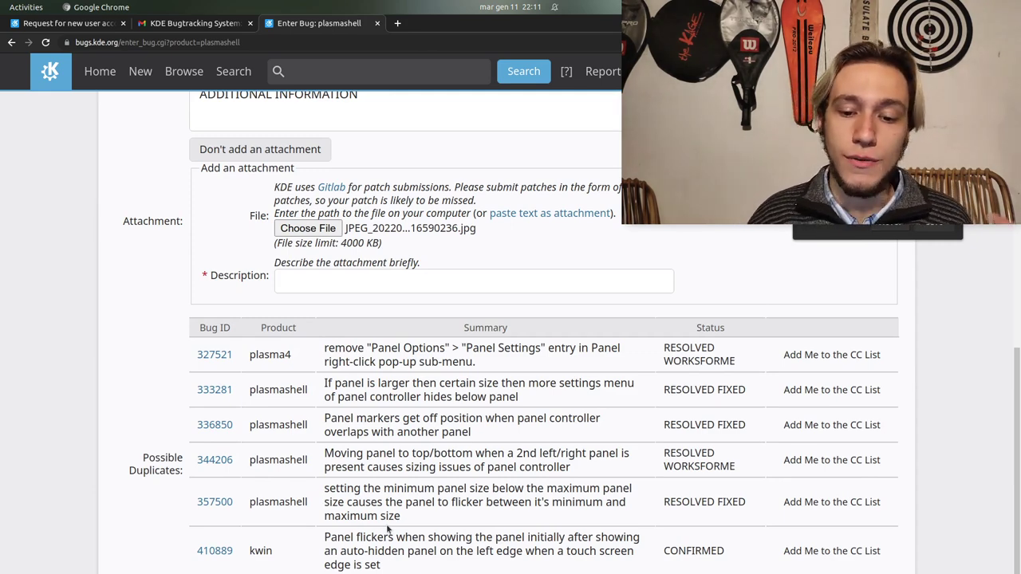
scroll(389, 529, "down", 2)
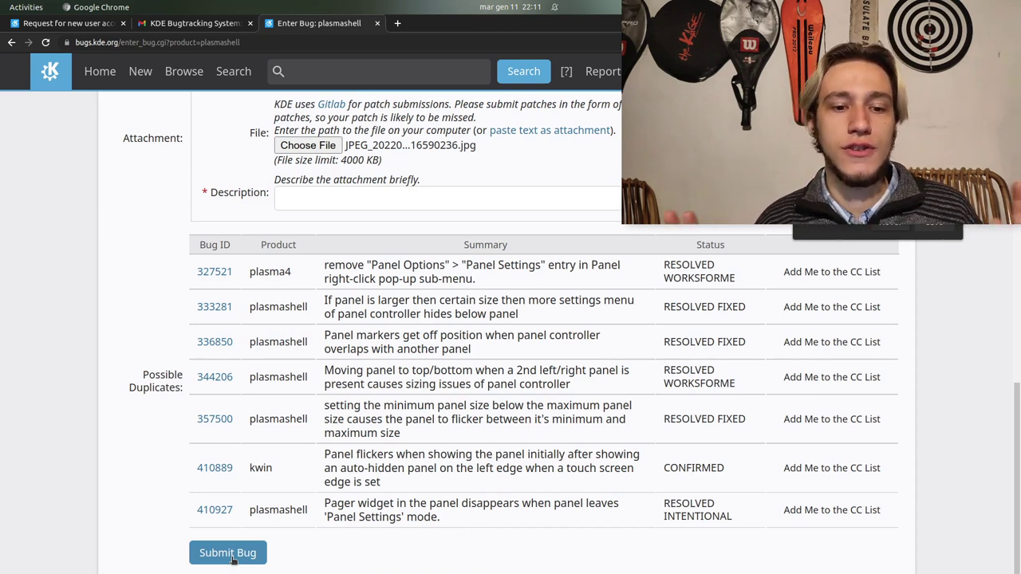
scroll(362, 524, "up", 10)
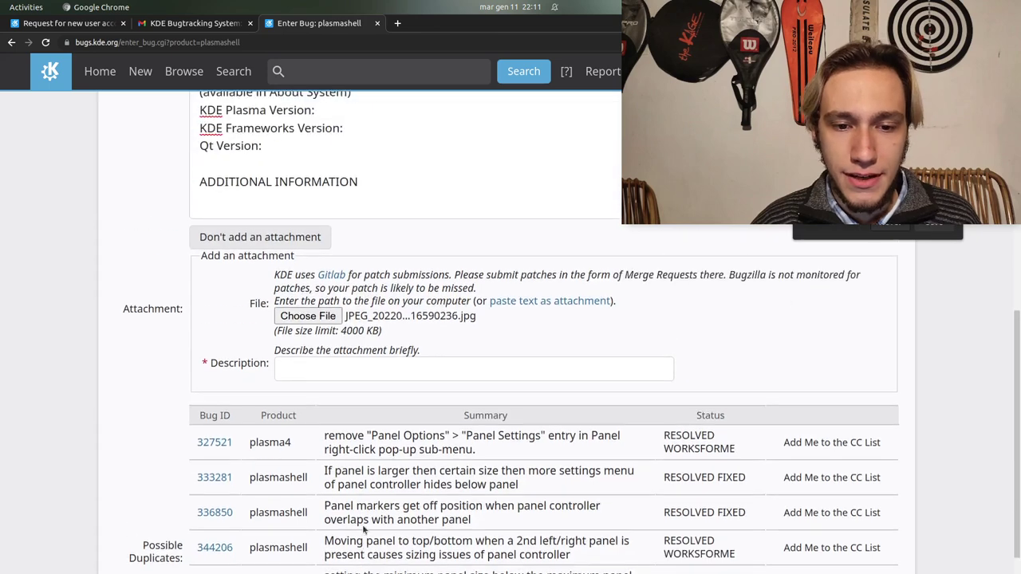
scroll(362, 524, "up", 5)
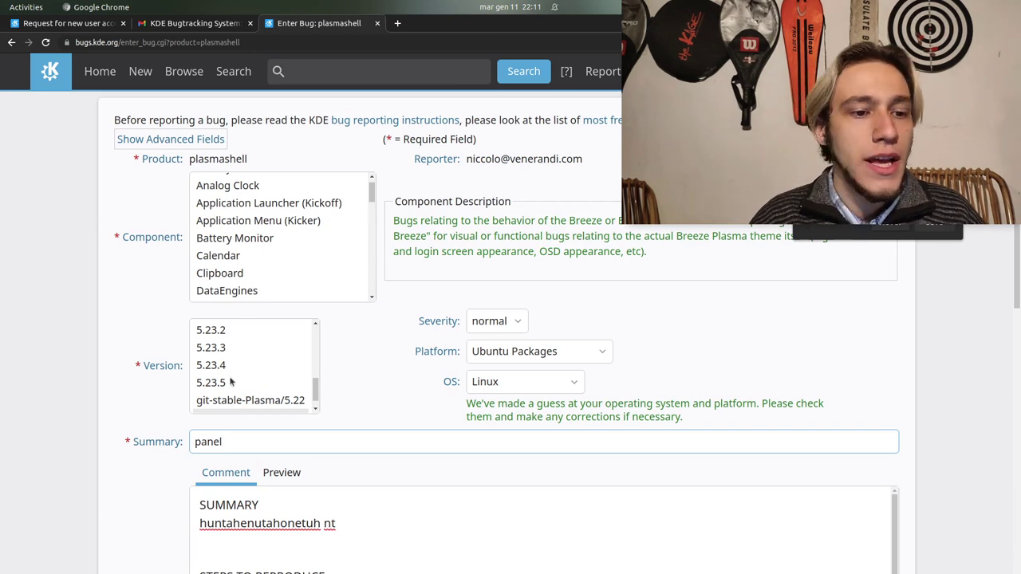
From the homepage's Common Queries, list the bugs reported in the last 24 hours
left_click(49, 72)
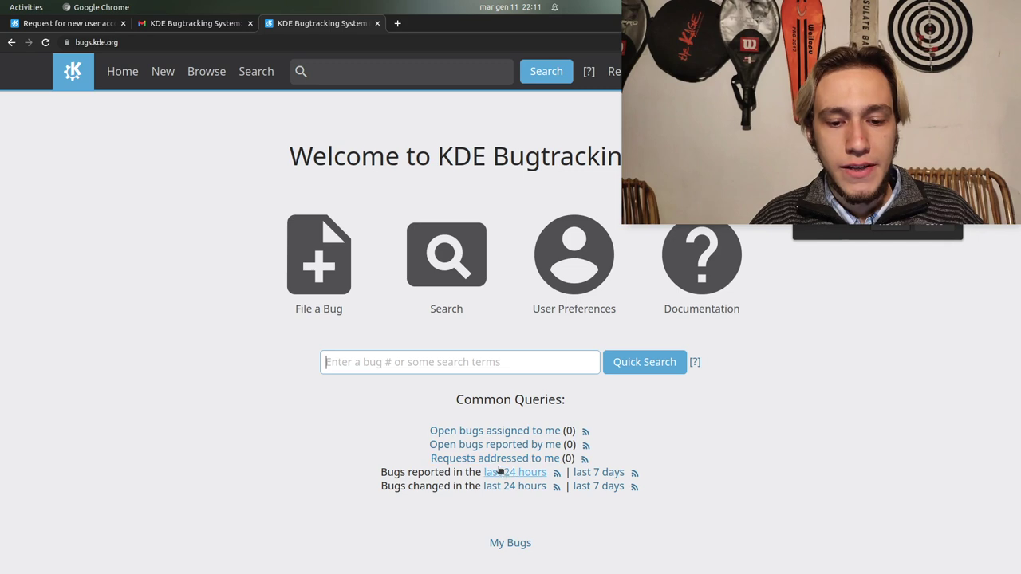
triple_click(431, 474)
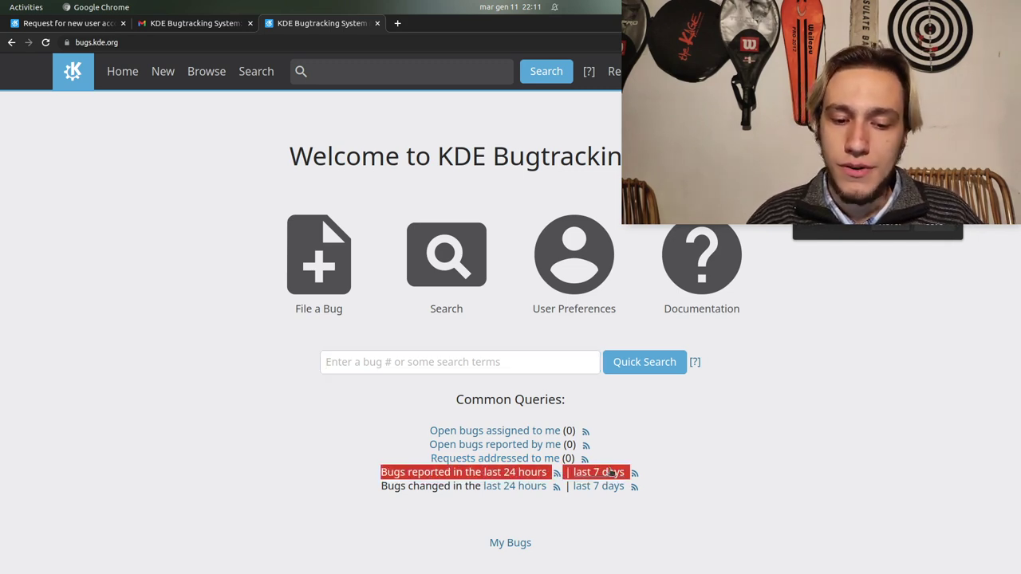
left_click(623, 529)
left_click(525, 474)
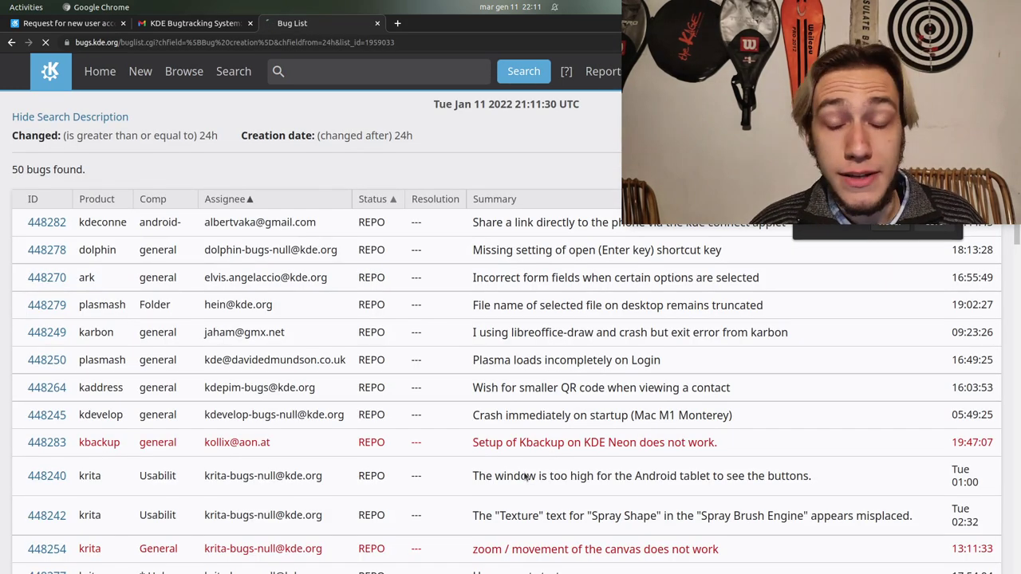
scroll(339, 283, "down", 1)
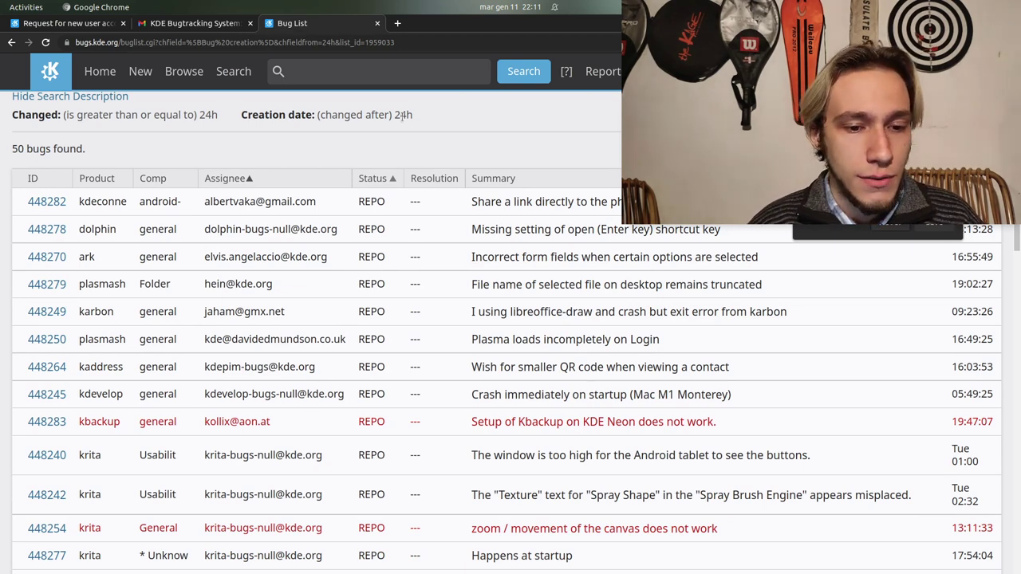
scroll(376, 254, "up", 1)
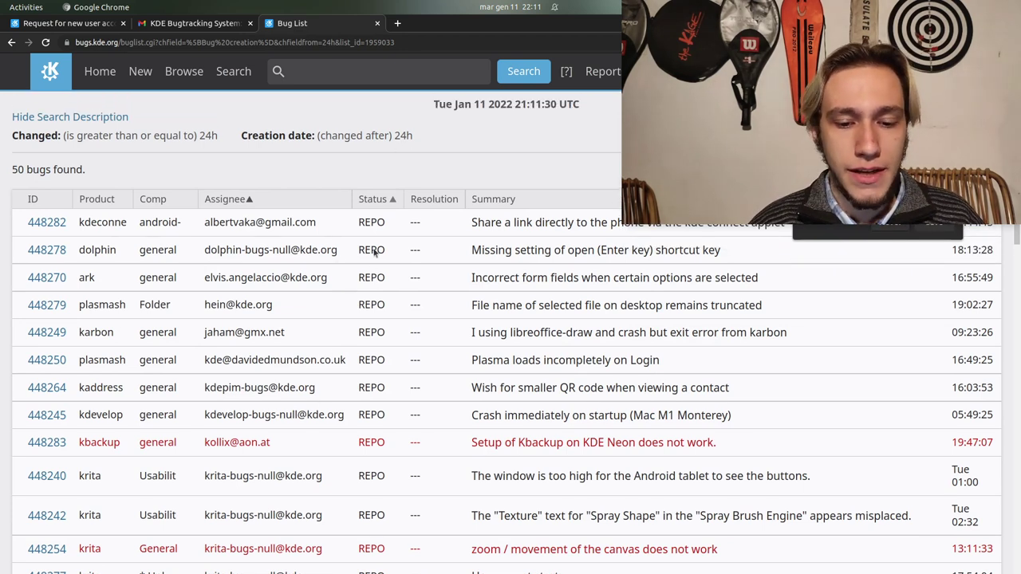
left_click(492, 228)
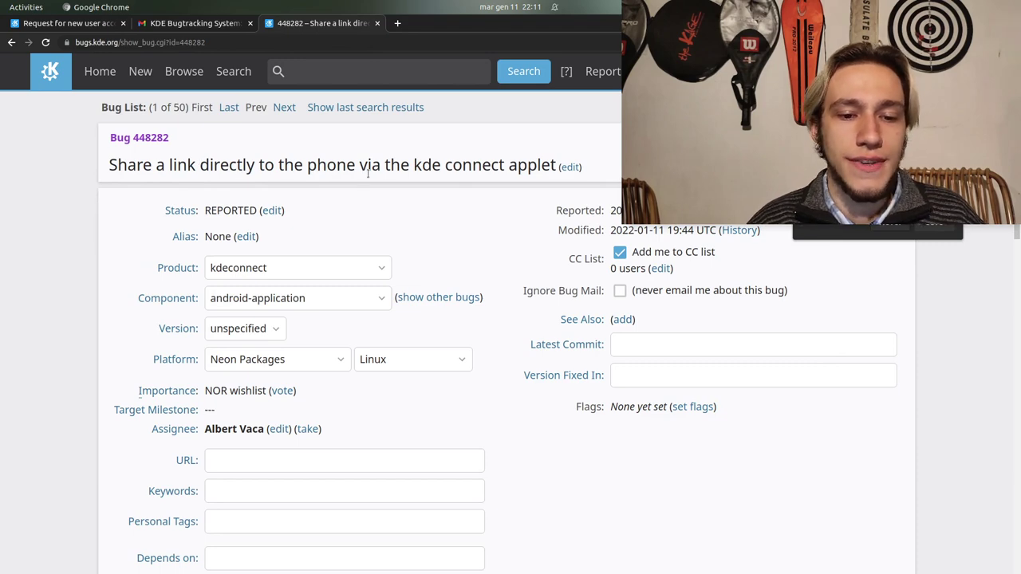
scroll(468, 207, "down", 5)
scroll(468, 232, "down", 4)
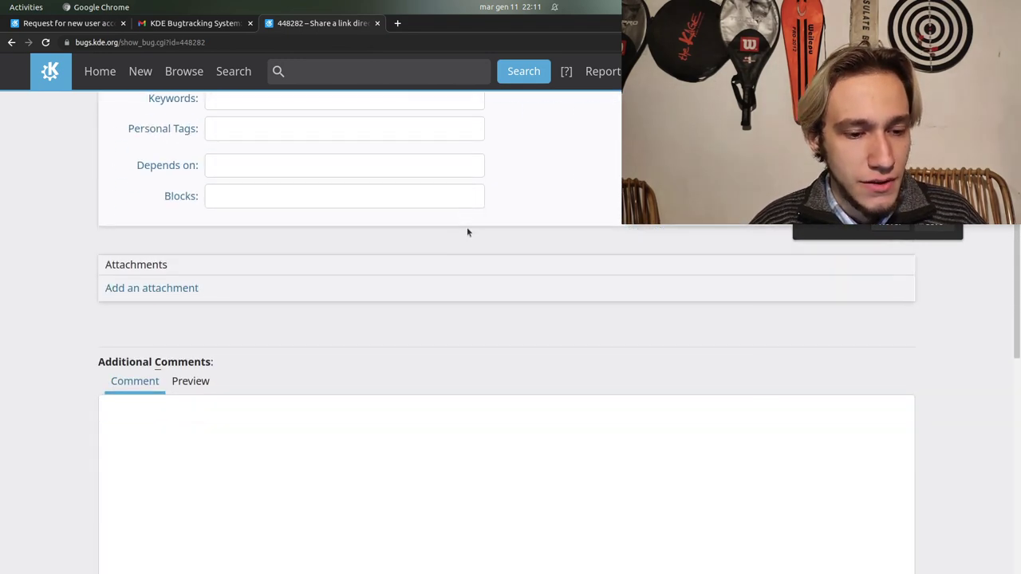
scroll(469, 232, "up", 9)
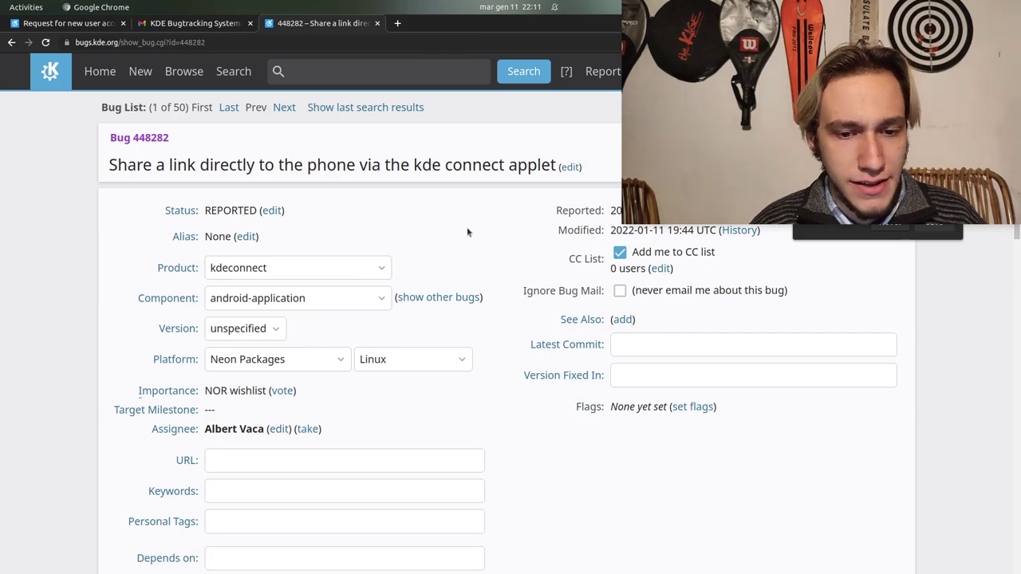
scroll(467, 226, "down", 6)
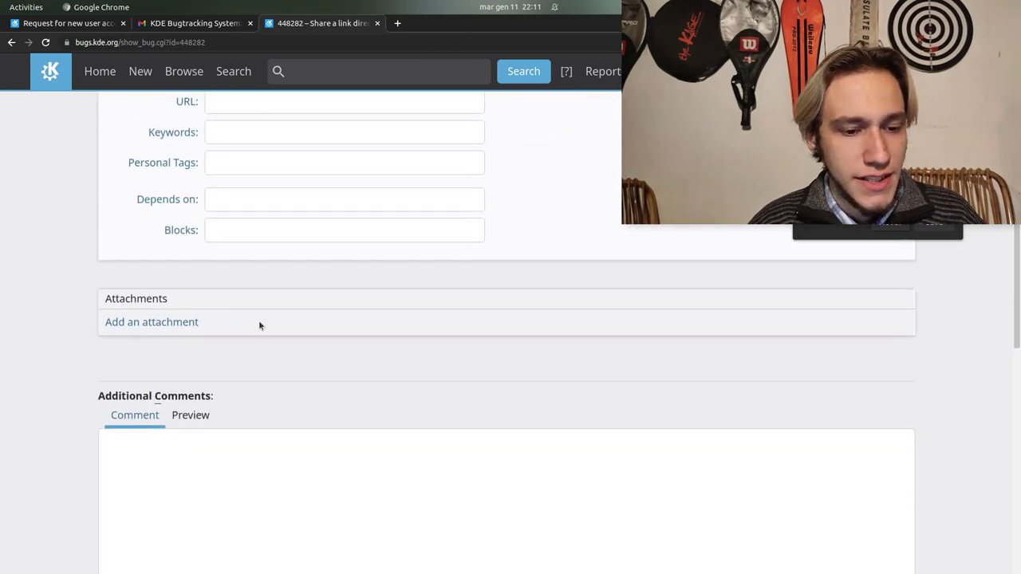
scroll(259, 325, "up", 6)
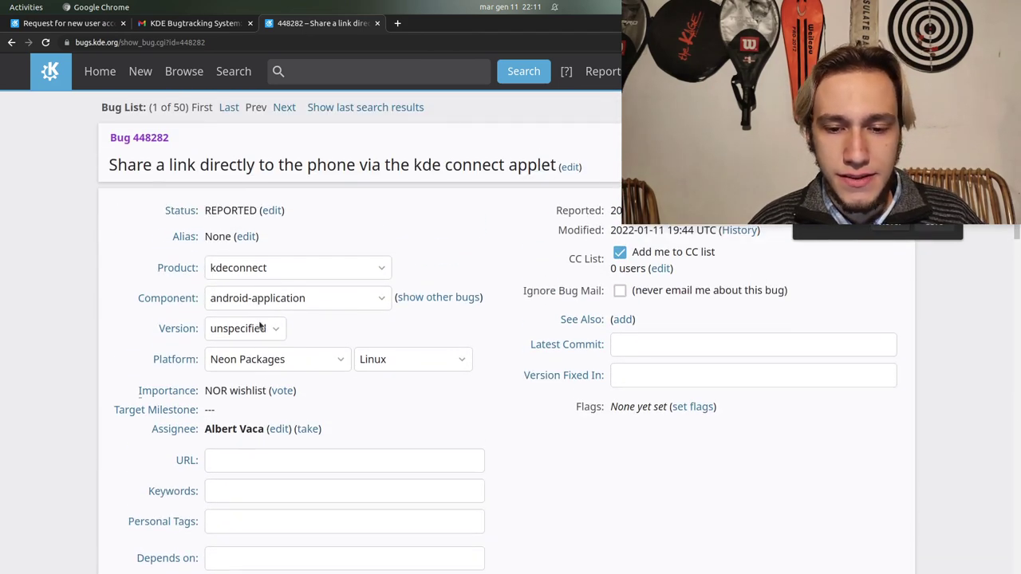
left_click_drag(543, 166, 221, 174)
left_click(221, 174)
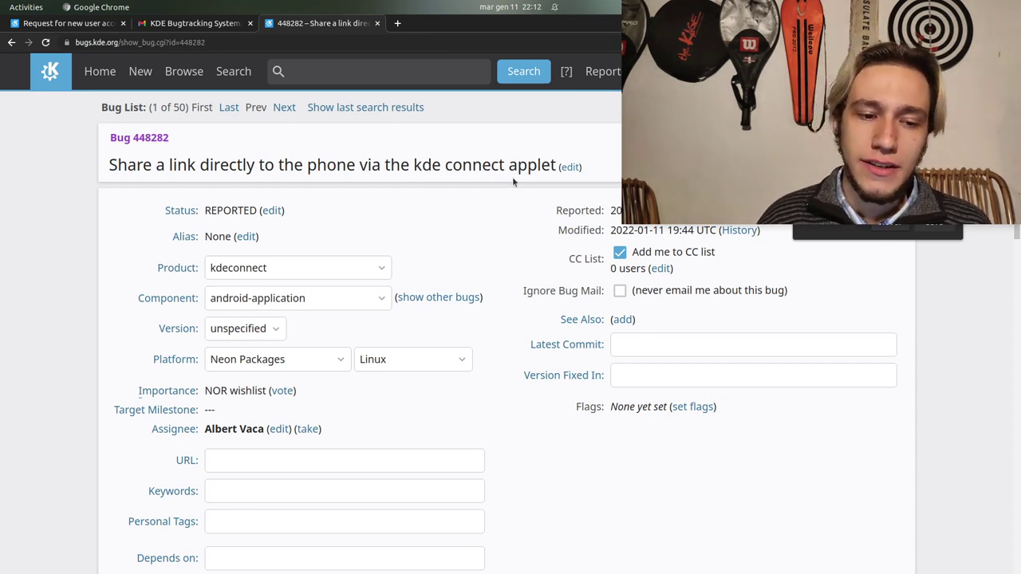
left_click(281, 210)
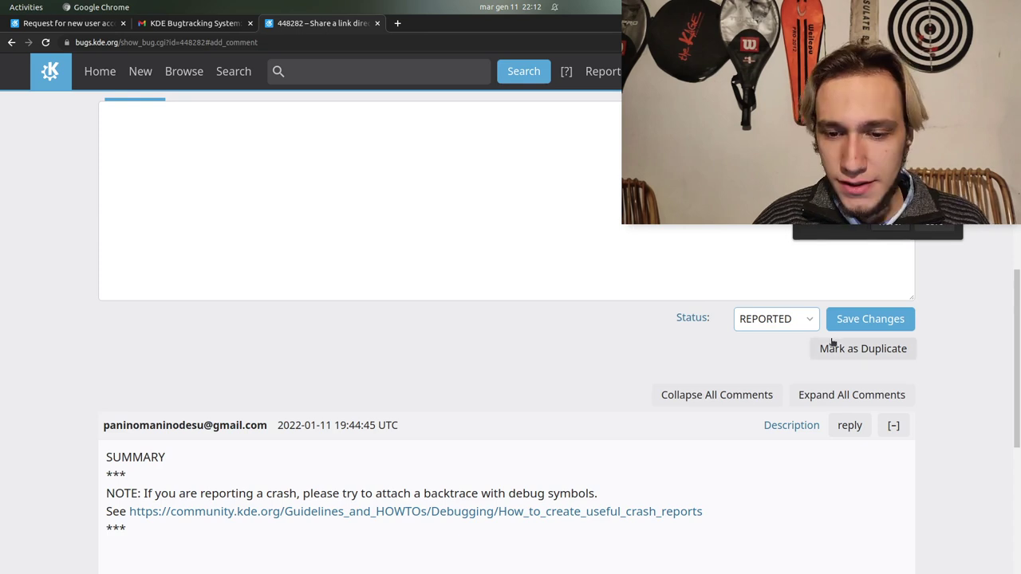
left_click(805, 319)
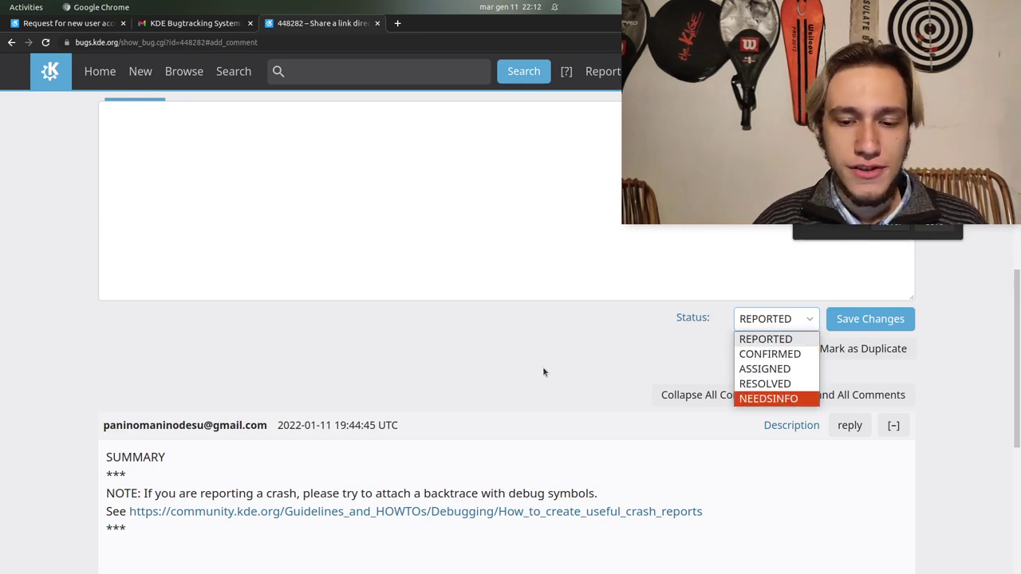
key("Escape")
left_click(12, 42)
left_click(12, 42)
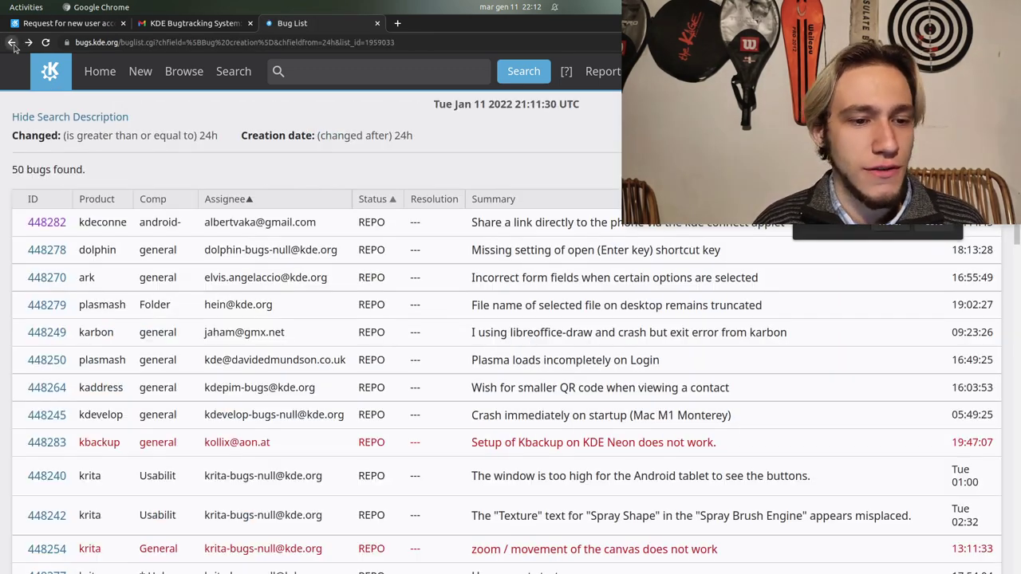
left_click(12, 43)
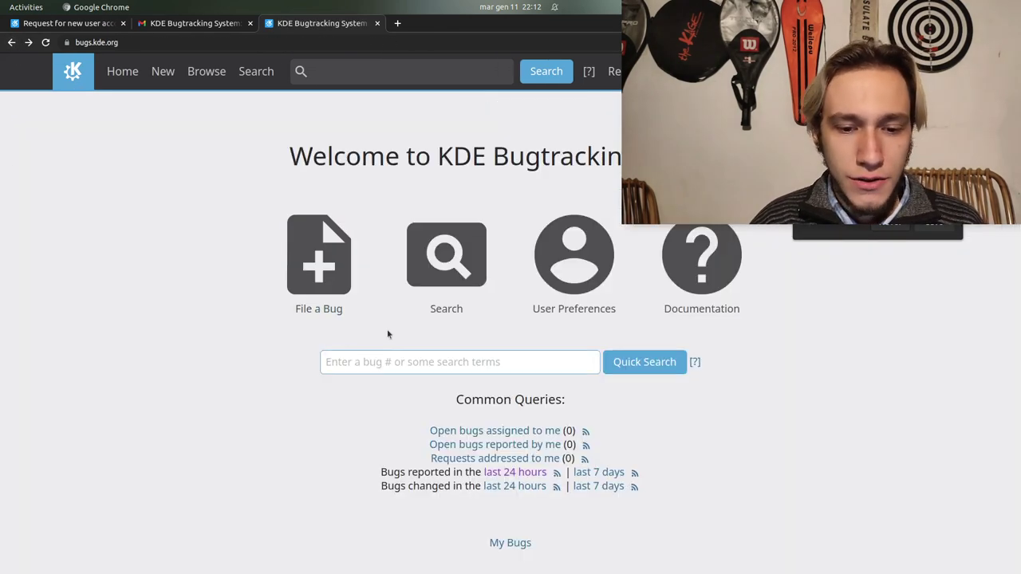
left_click(513, 543)
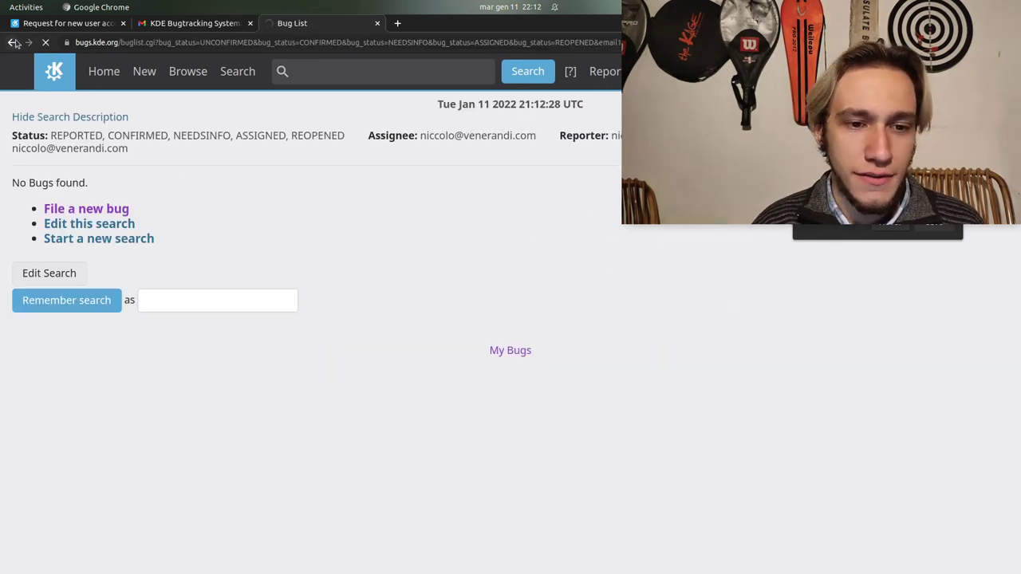
left_click(13, 43)
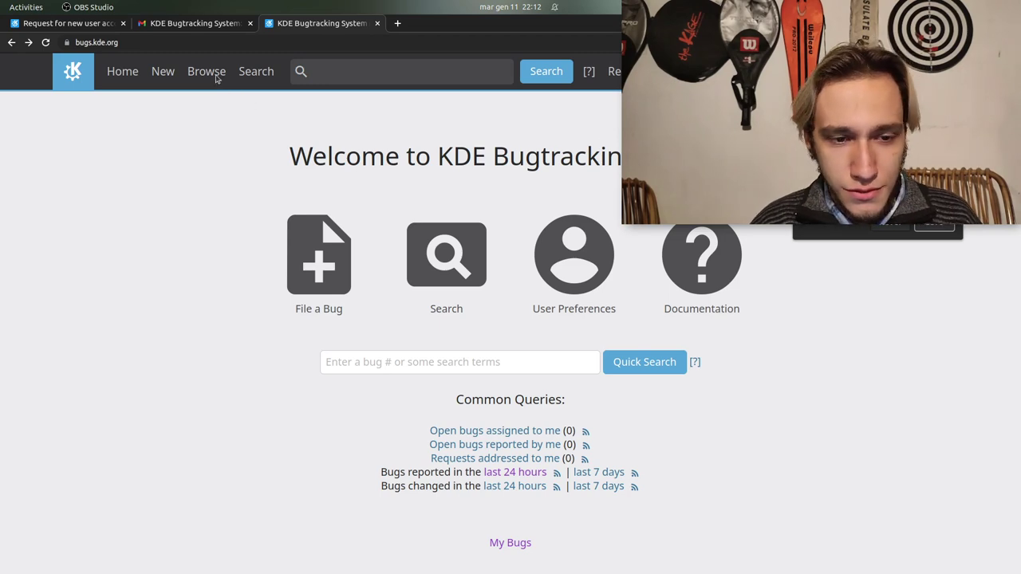
Restore the browser window to a smaller size, view Graphical reports, and return to Reporting and Charting
left_click_drag(406, 106, 550, 288)
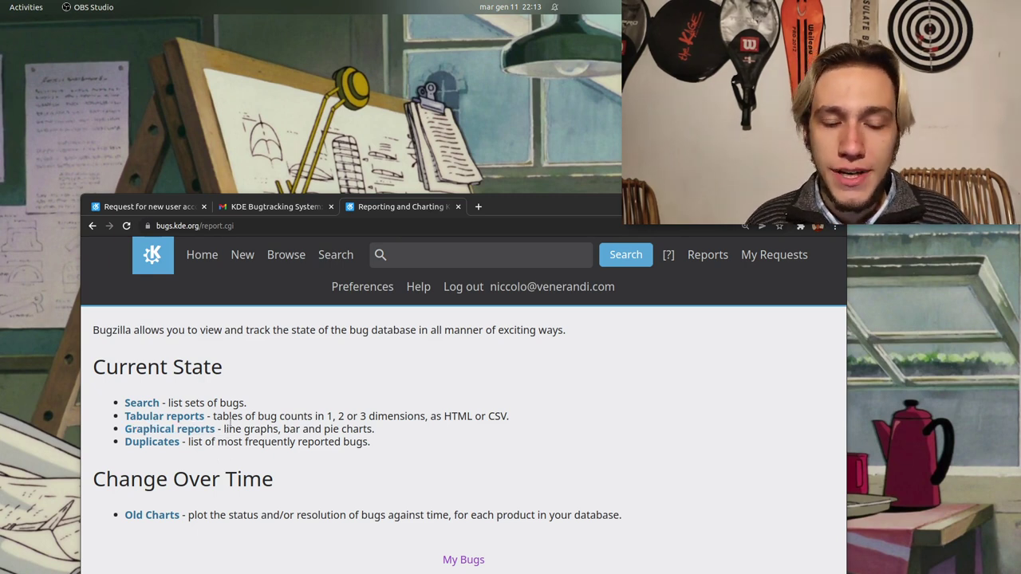
left_click(142, 436)
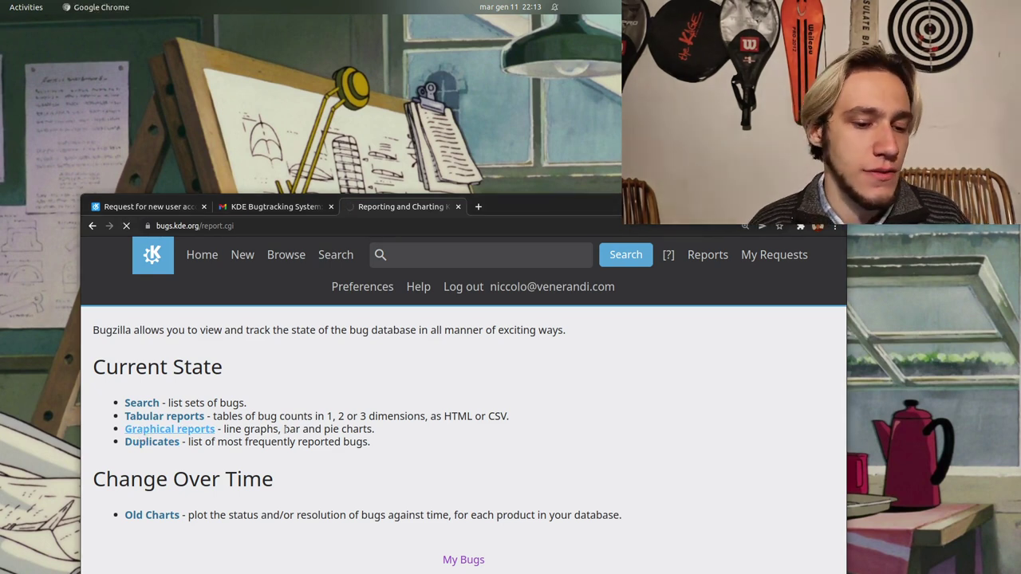
left_click_drag(354, 476, 312, 388)
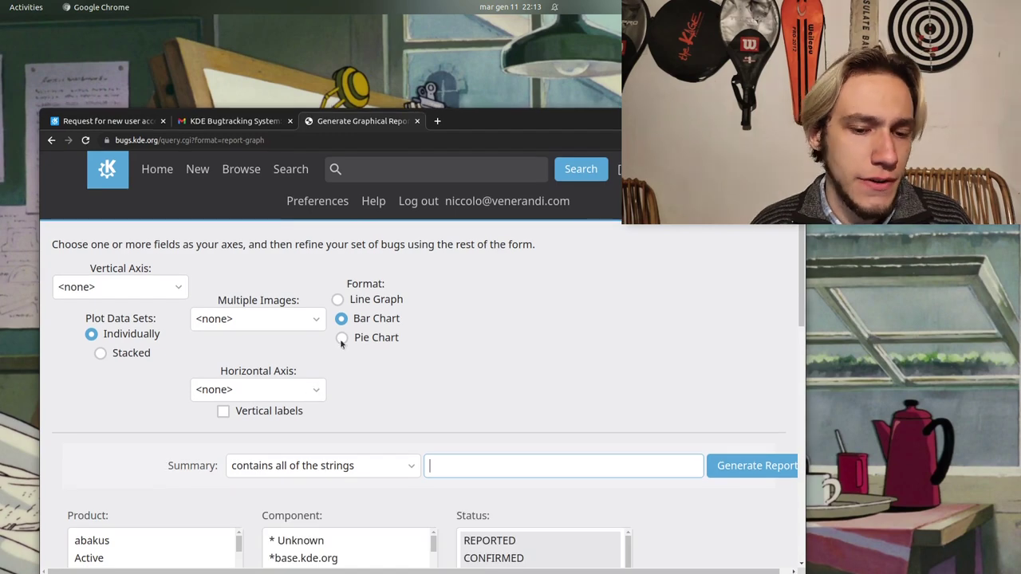
scroll(420, 335, "down", 4)
left_click(51, 139)
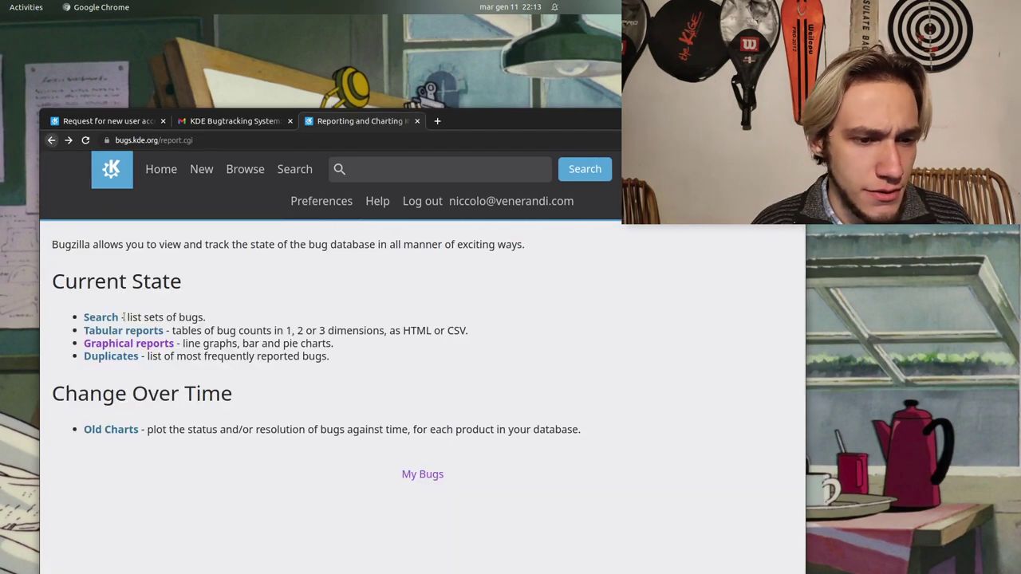
Chart only CONFIRMED status counts for -All- products in Old Charts and review the graph
left_click(111, 430)
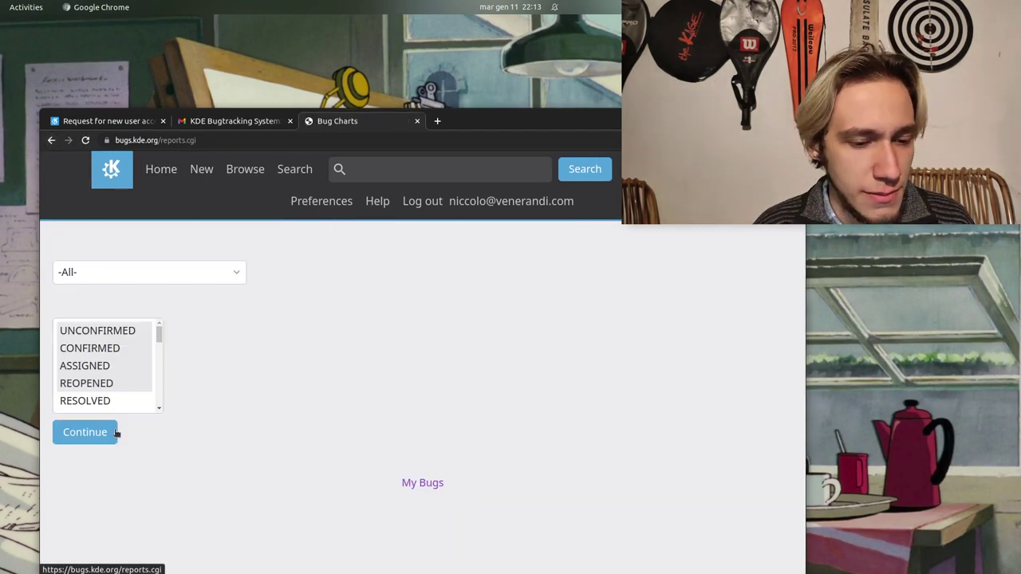
left_click(94, 337, "ctrl")
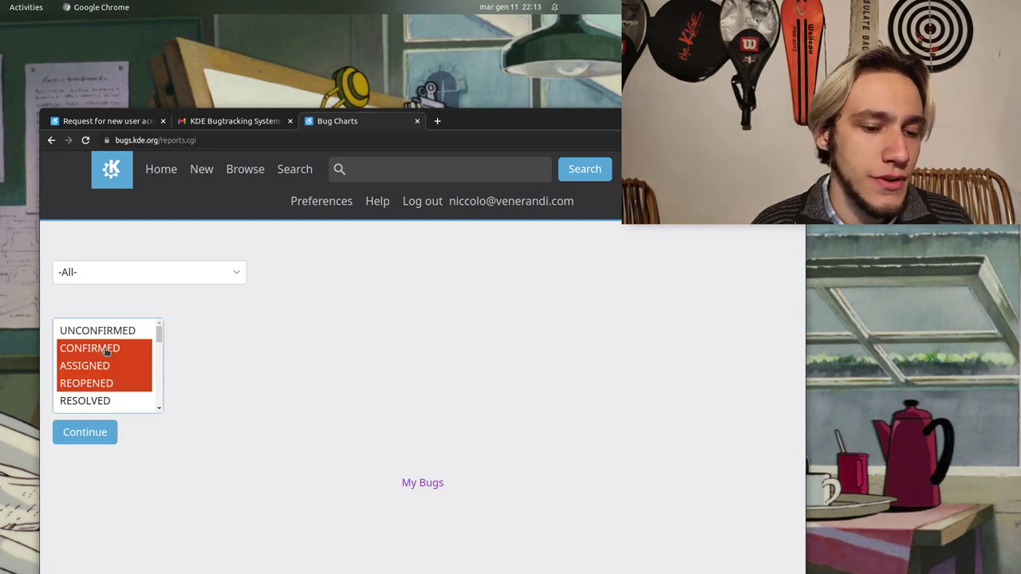
left_click(110, 349)
left_click(171, 276)
left_click(171, 279)
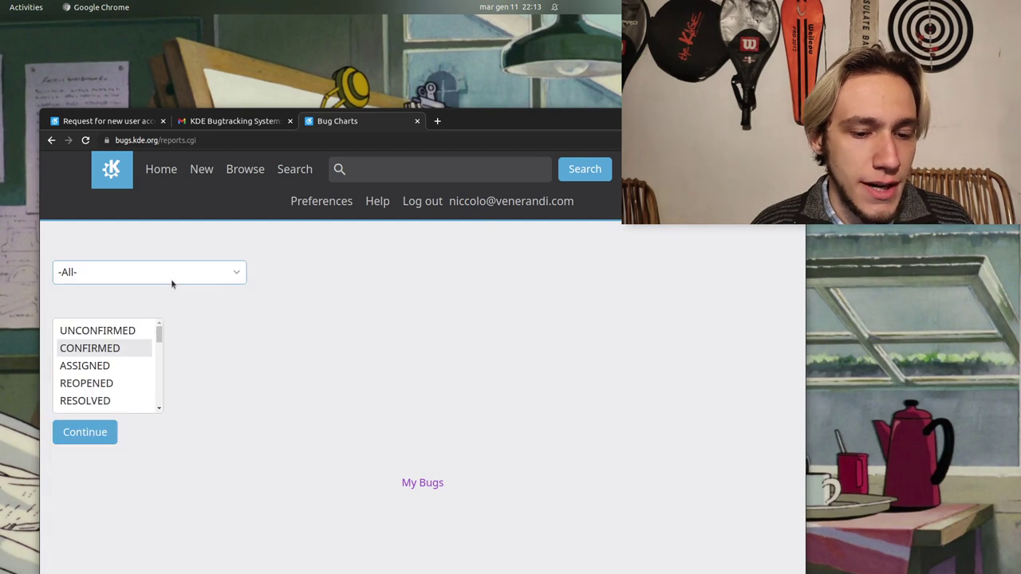
left_click(113, 433)
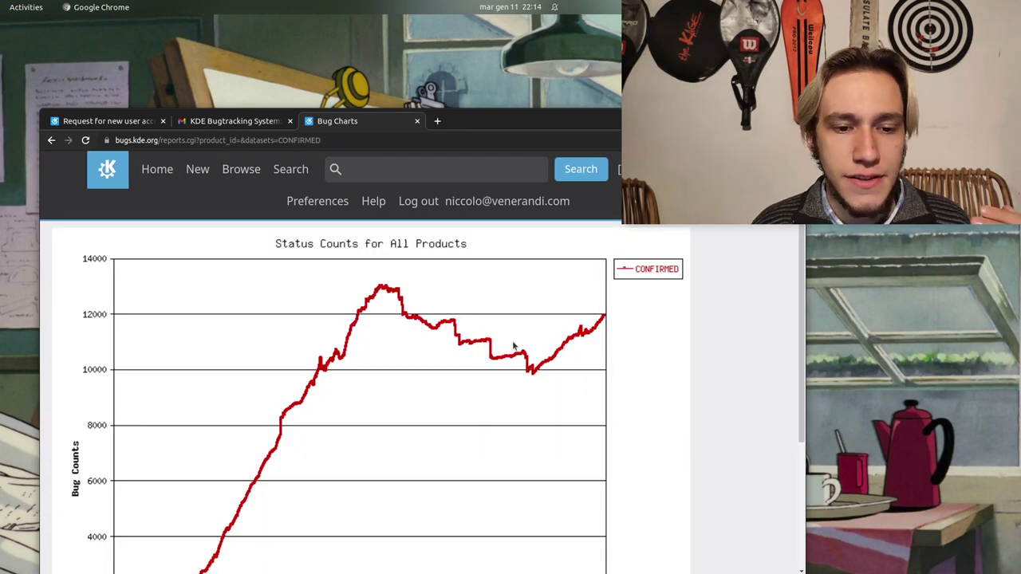
scroll(512, 343, "down", 5)
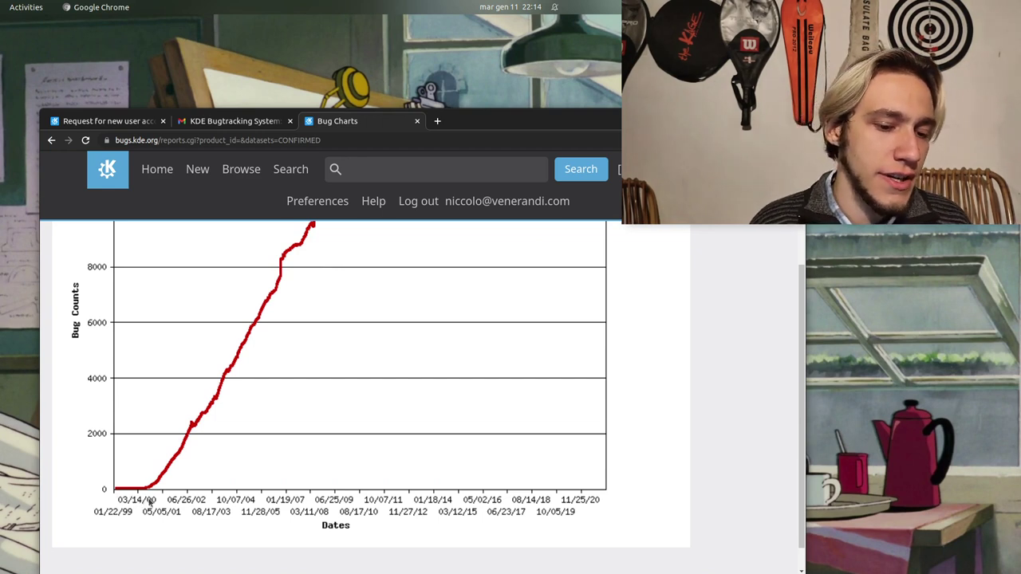
scroll(194, 422, "up", 3)
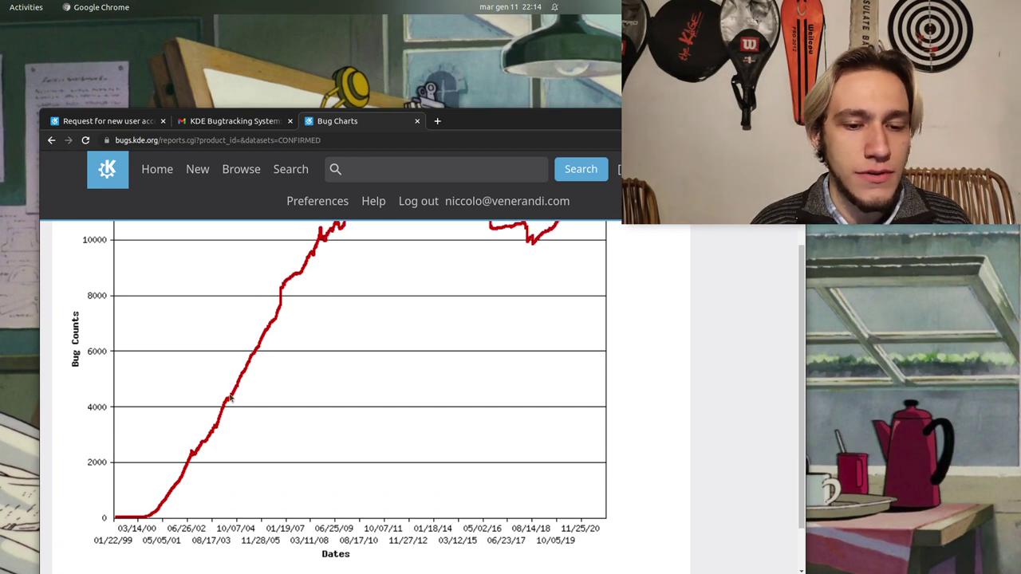
scroll(363, 323, "up", 2)
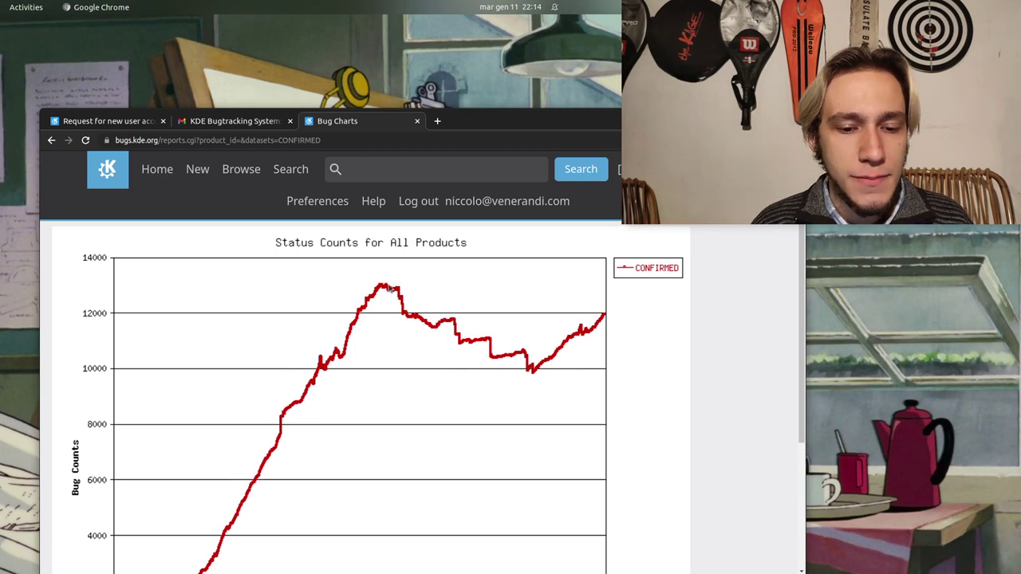
scroll(387, 291, "down", 4)
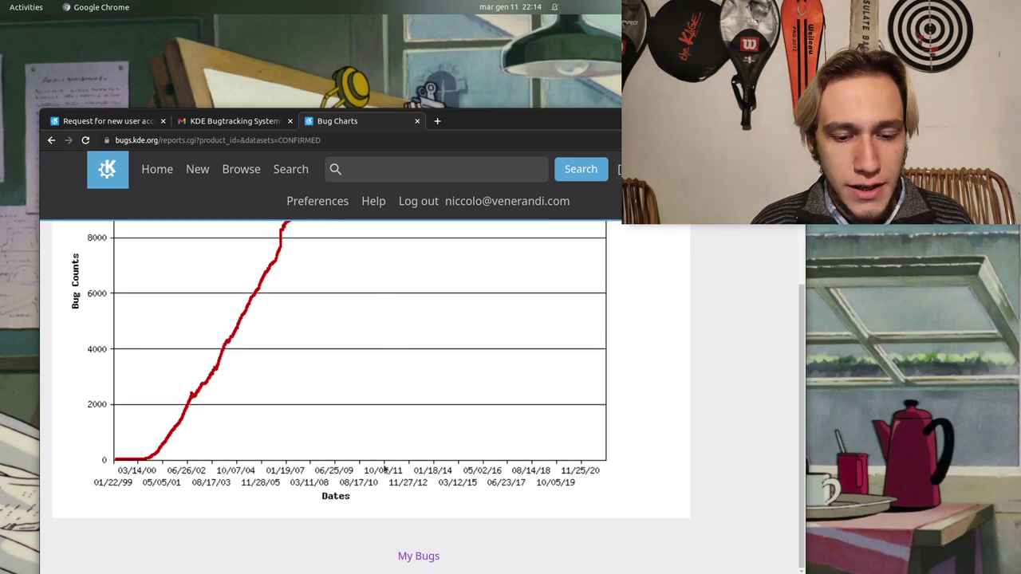
scroll(384, 470, "up", 3)
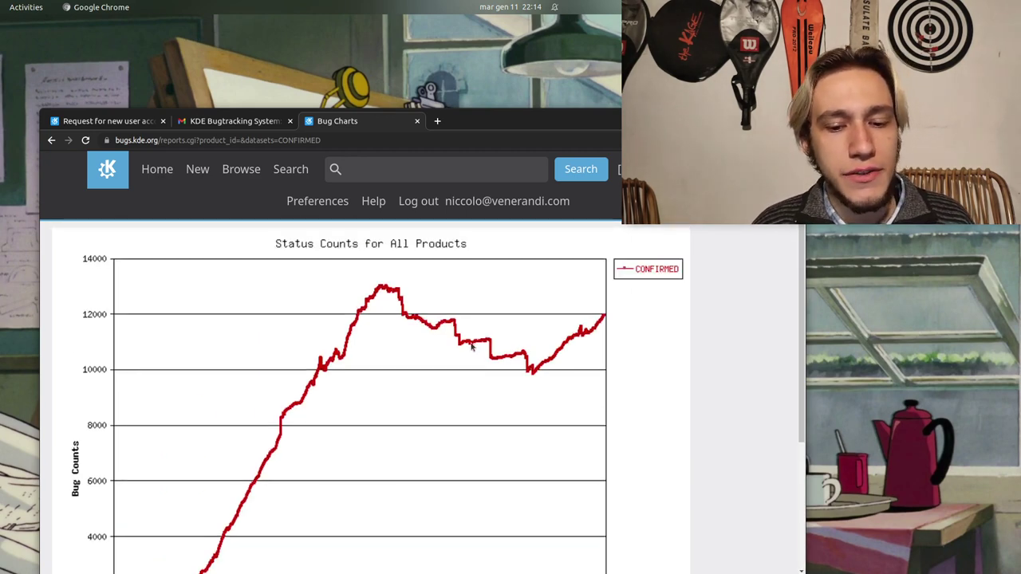
scroll(534, 379, "down", 3)
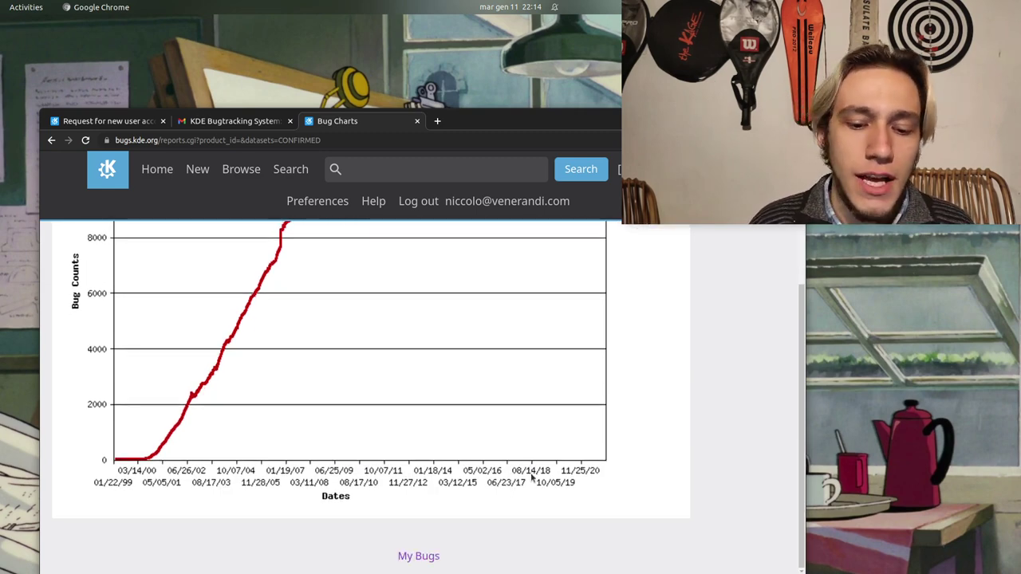
scroll(530, 470, "up", 3)
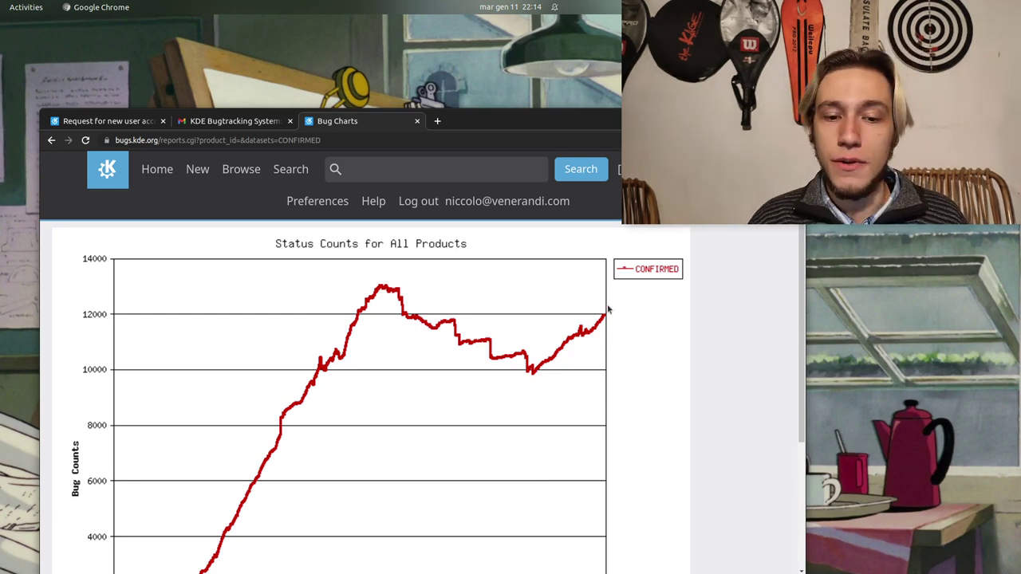
scroll(606, 308, "down", 3)
scroll(606, 306, "up", 3)
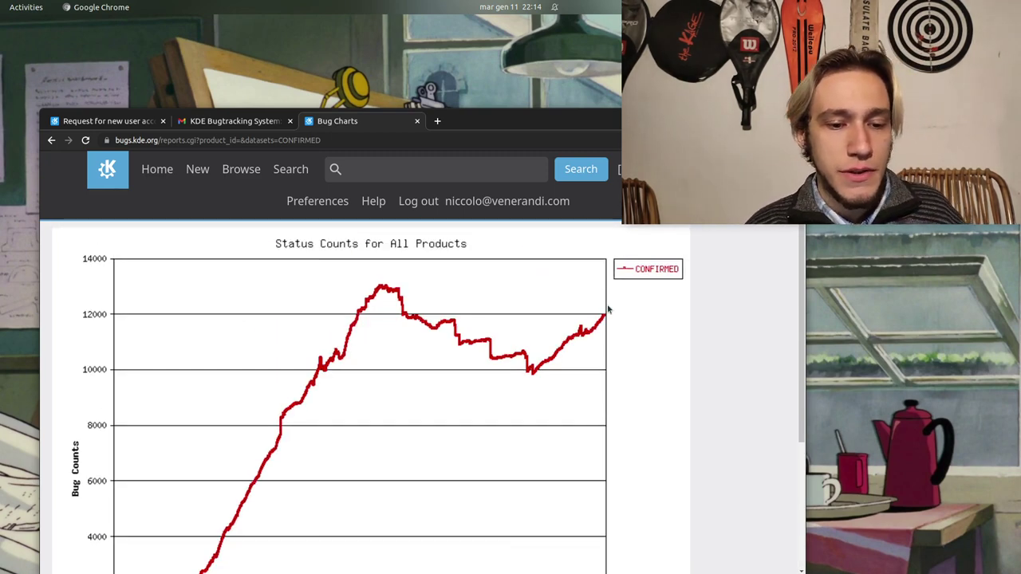
Back on the Old Charts form, select CONFIRMED, UNCONFIRMED, ASSIGNED and REOPENED statuses
left_click(51, 140)
left_click(96, 347)
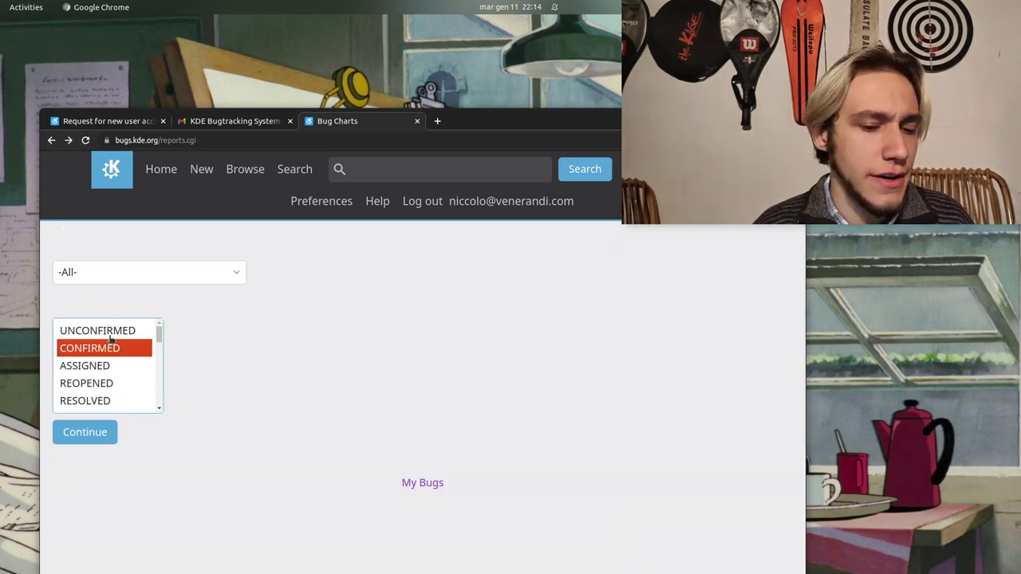
left_click(111, 333, "ctrl")
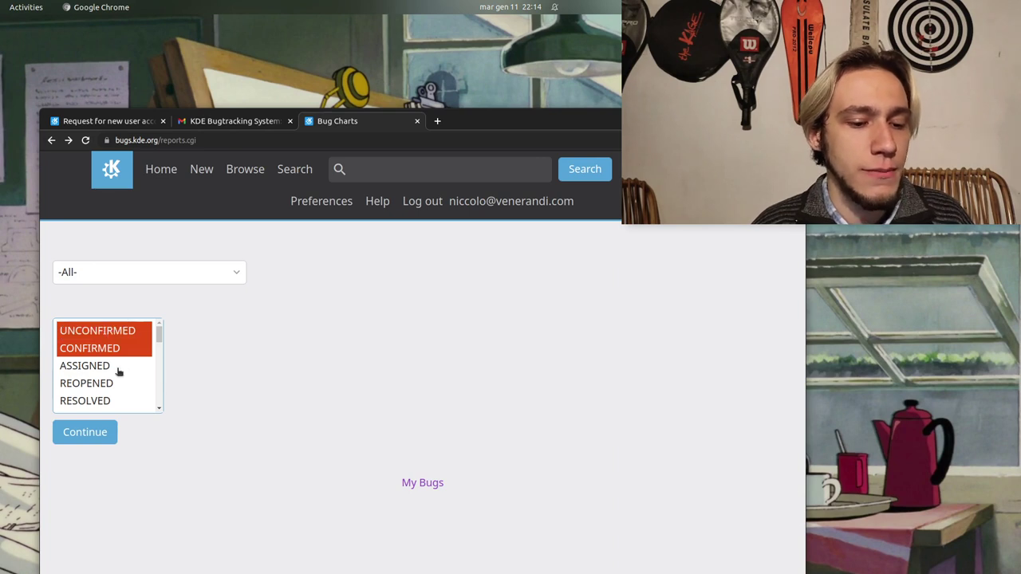
left_click(124, 367, "ctrl")
scroll(120, 370, "down", 1)
scroll(112, 363, "down", 1)
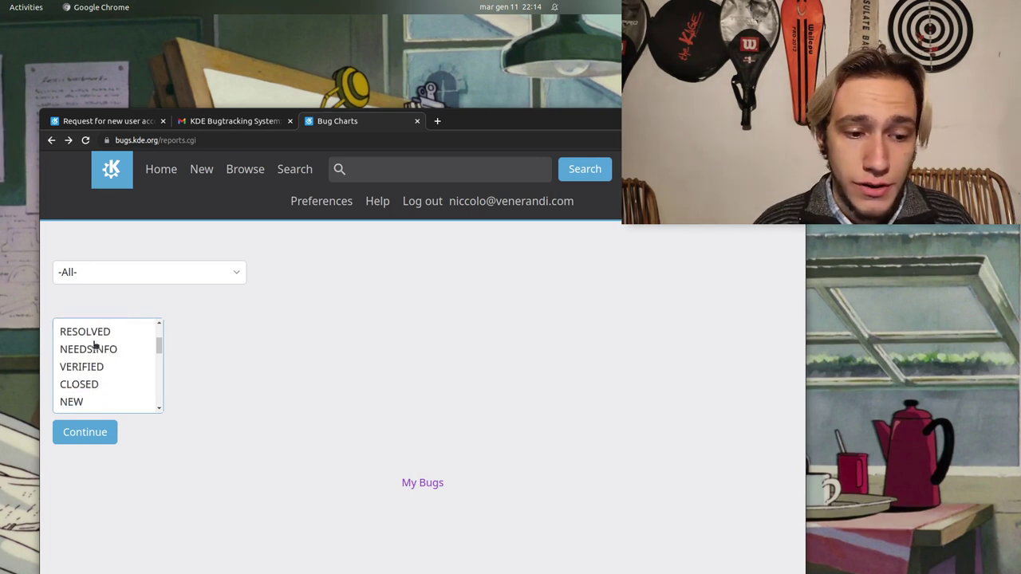
scroll(93, 343, "up", 1)
left_click(94, 348, "ctrl")
scroll(100, 367, "down", 2)
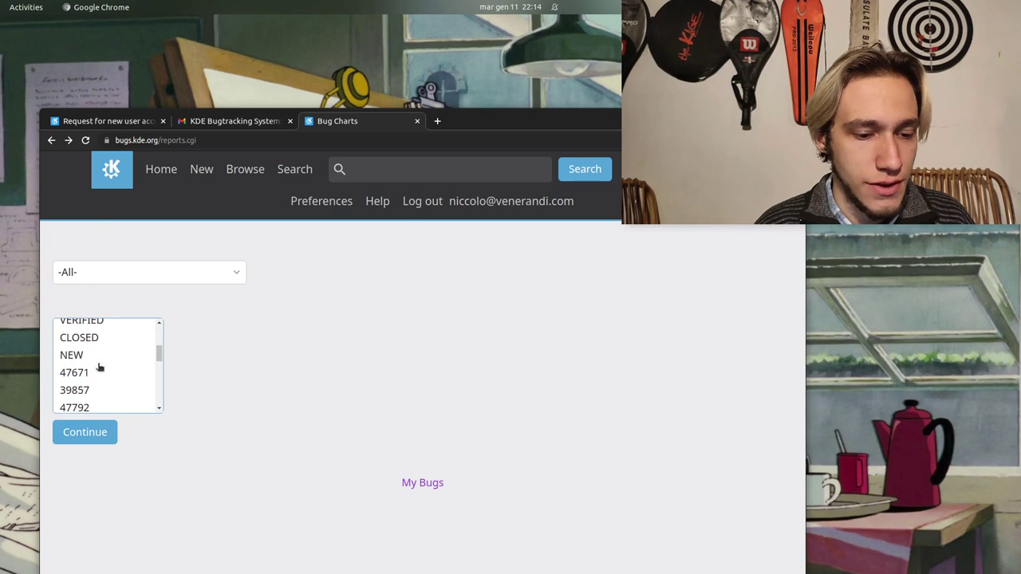
Generate the four-status chart and review it, with UNCONFIRMED peaking near 31000
left_click(90, 438)
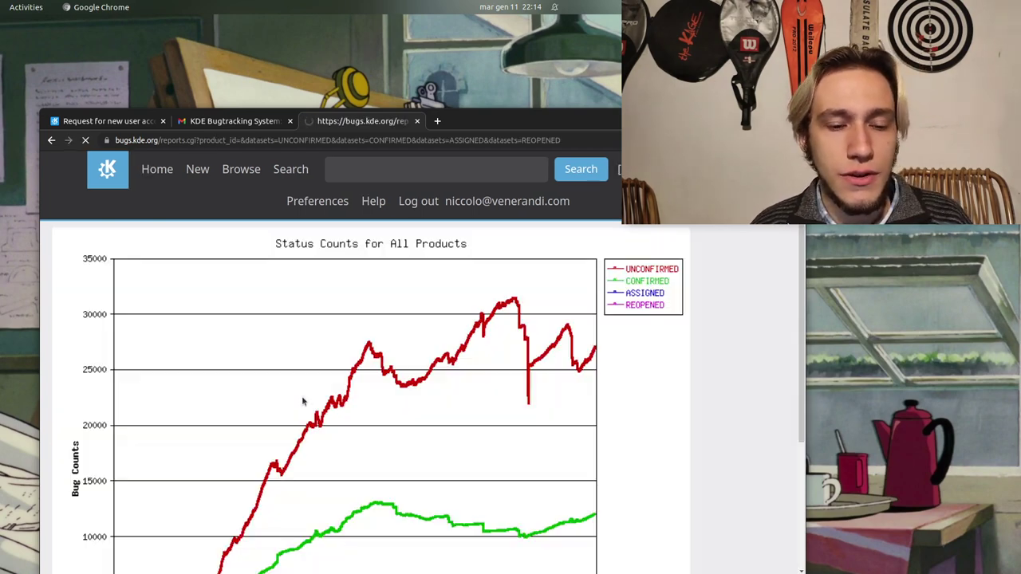
scroll(684, 457, "down", 3)
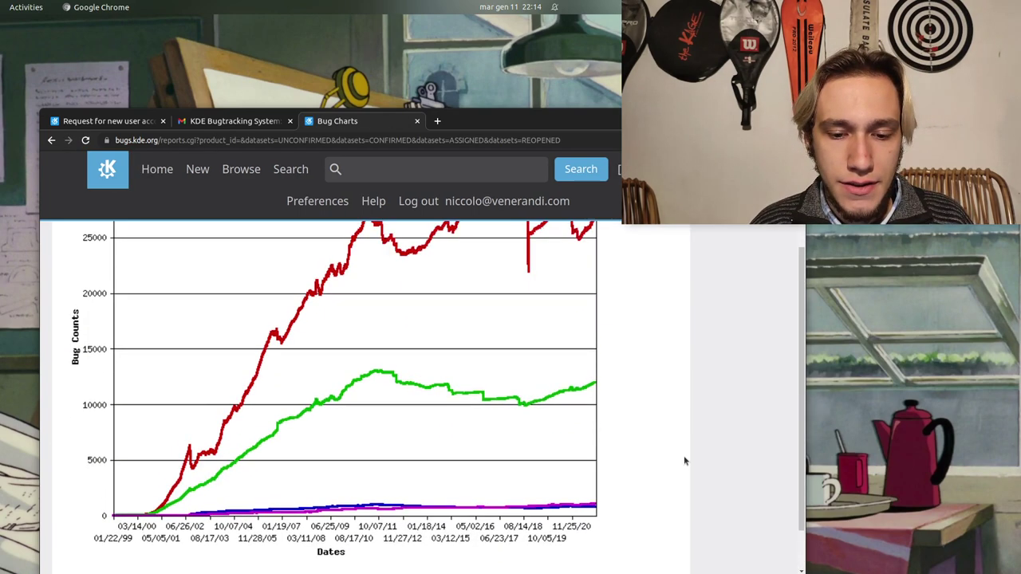
scroll(272, 438, "up", 3)
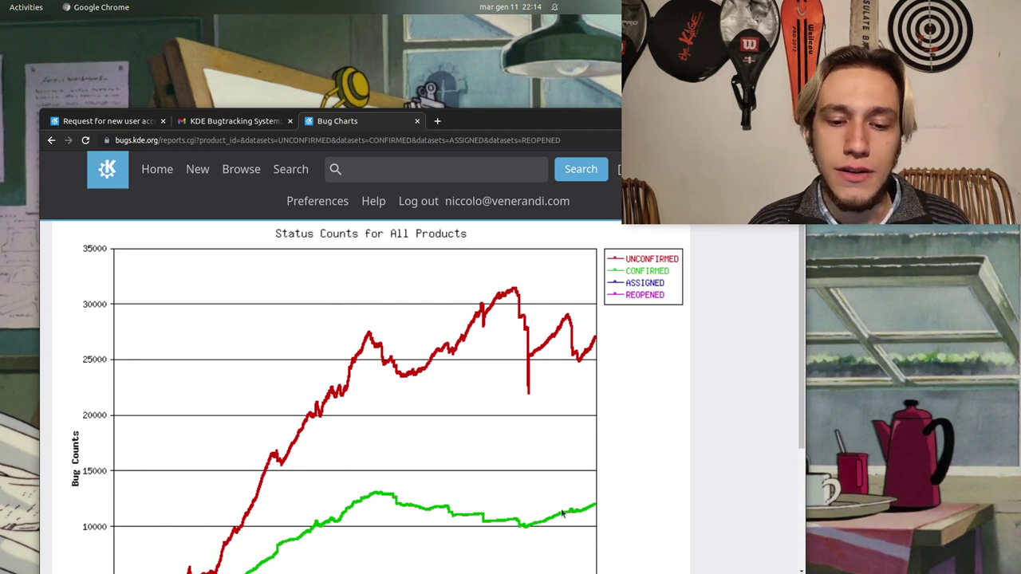
scroll(577, 384, "down", 3)
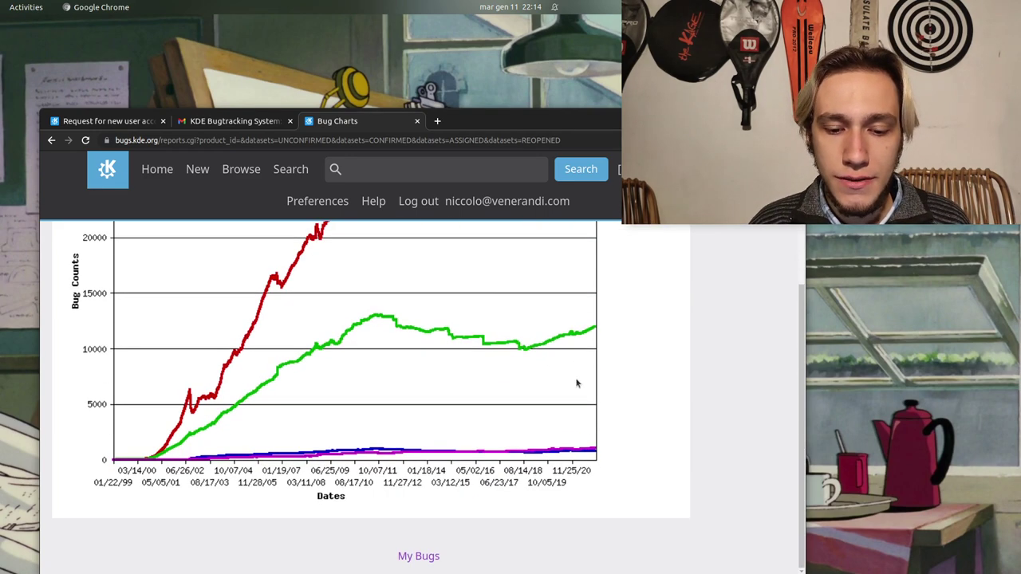
scroll(577, 384, "up", 3)
scroll(531, 380, "down", 3)
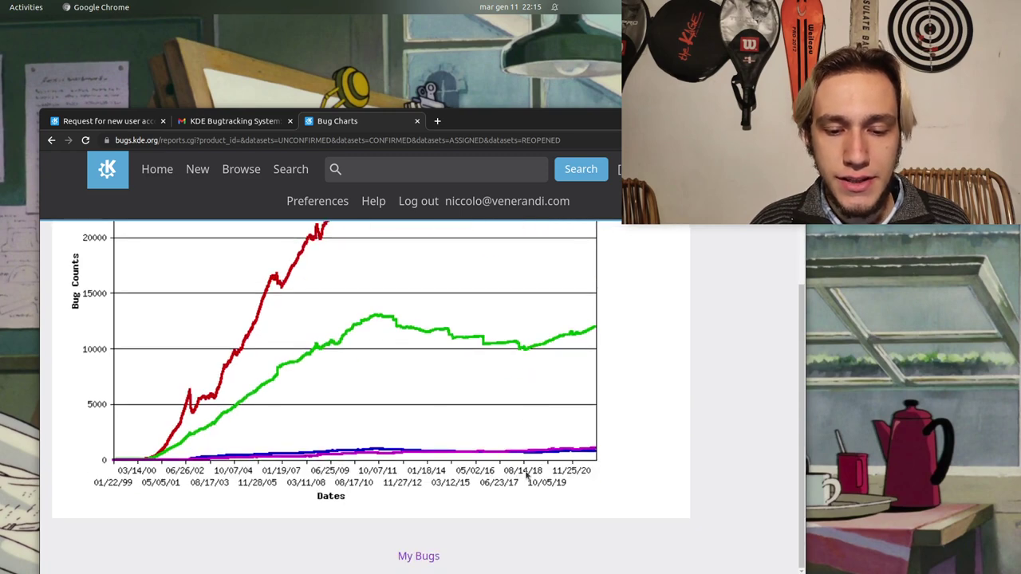
scroll(527, 474, "up", 3)
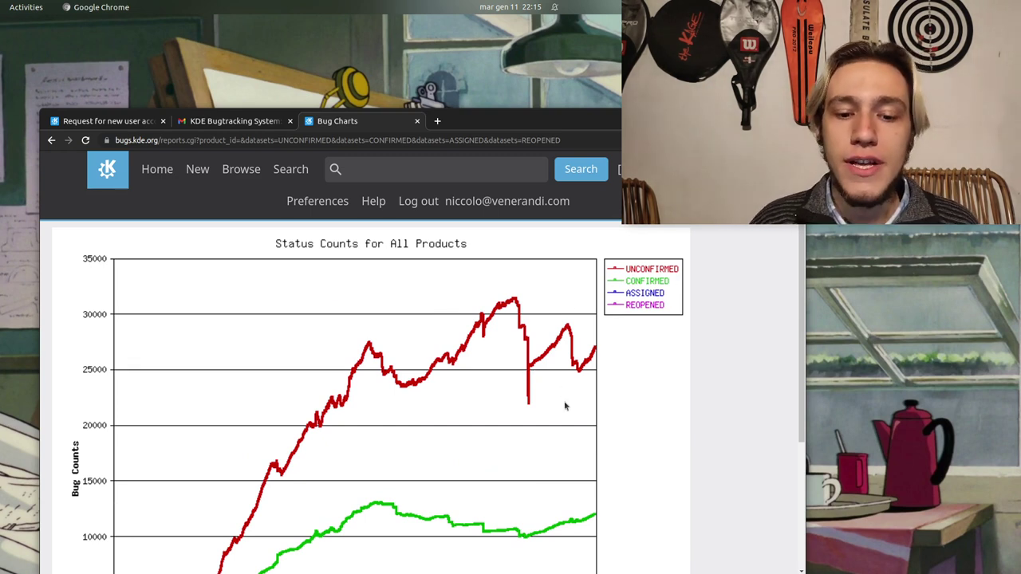
scroll(565, 407, "down", 1)
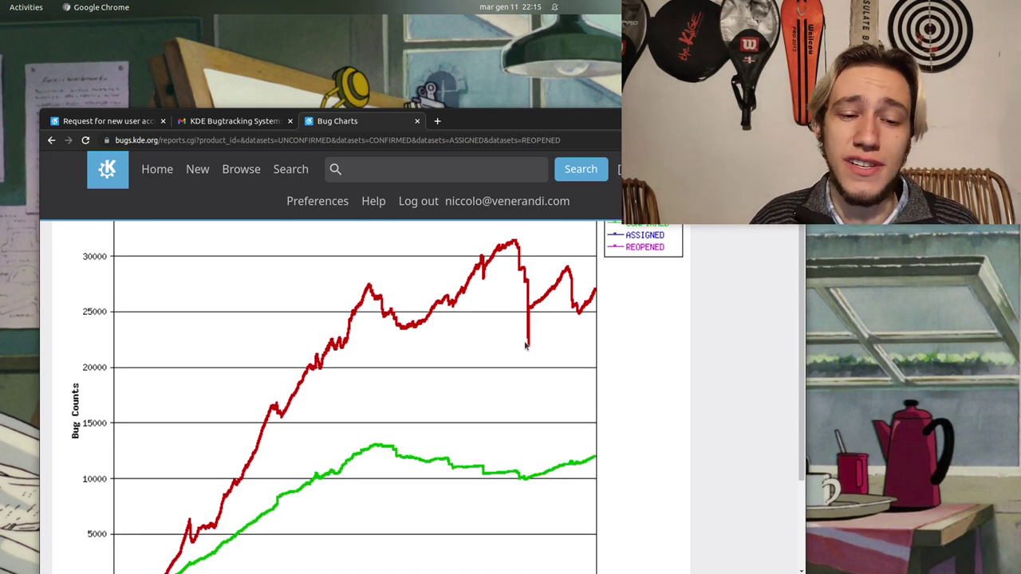
scroll(525, 345, "down", 2)
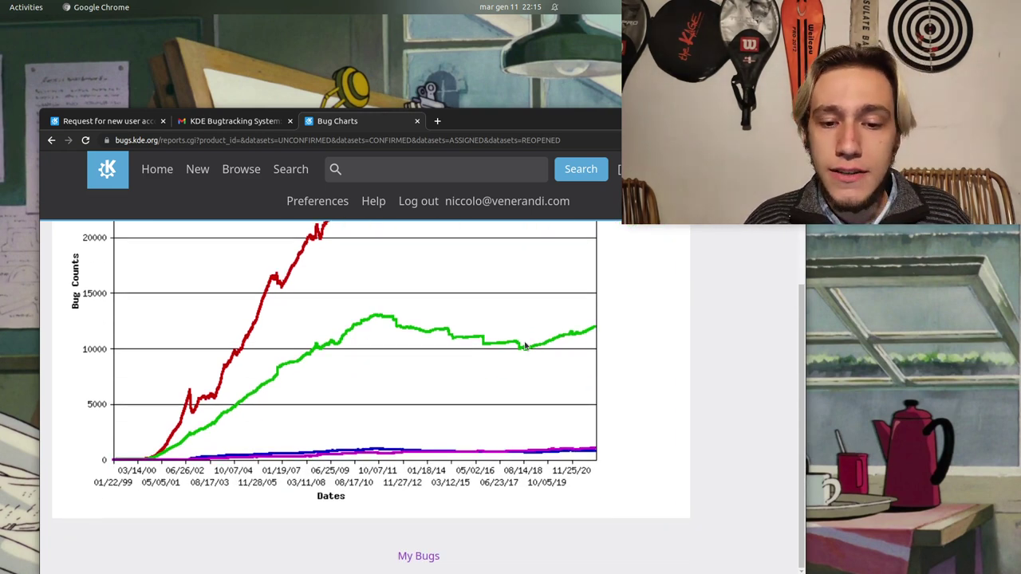
scroll(564, 330, "up", 3)
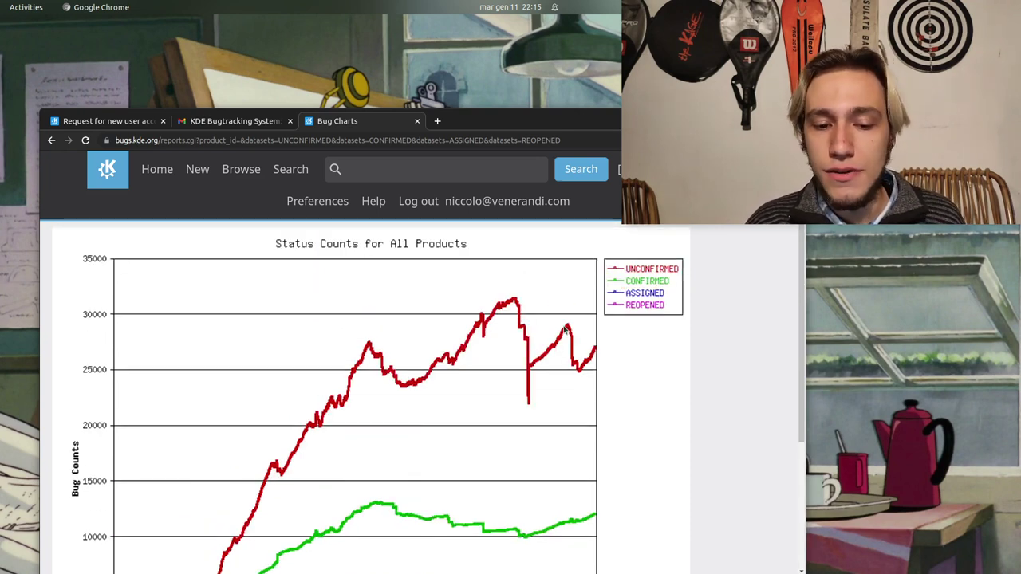
Leave the bug chart for the KDE Bugtracking System welcome page via the KDE logo
left_click(106, 174)
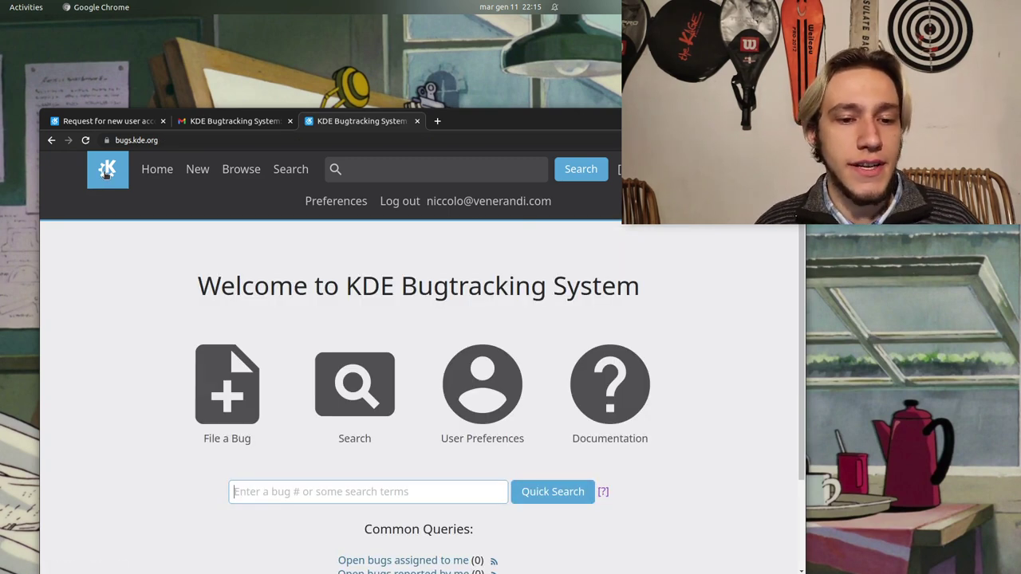